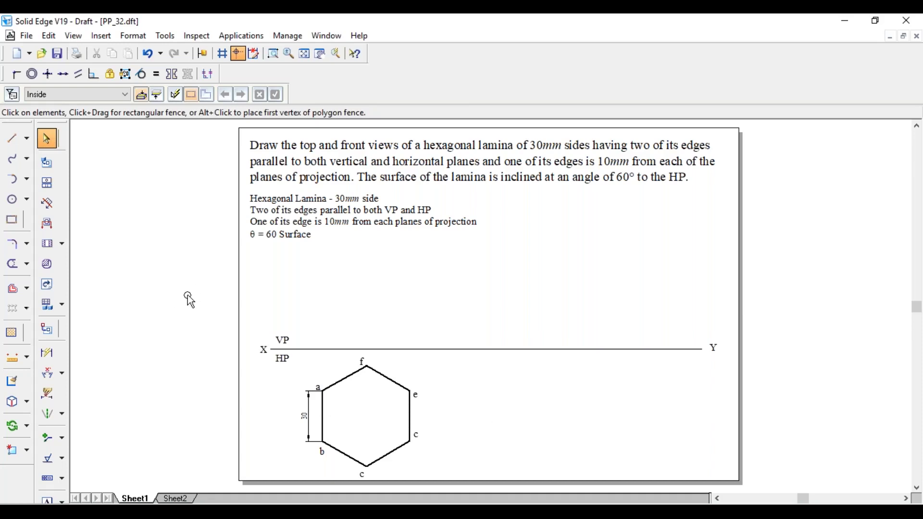
# Draw a thin horizontal line above the XY line, running nearly its full length.
pyautogui.click(13, 143)
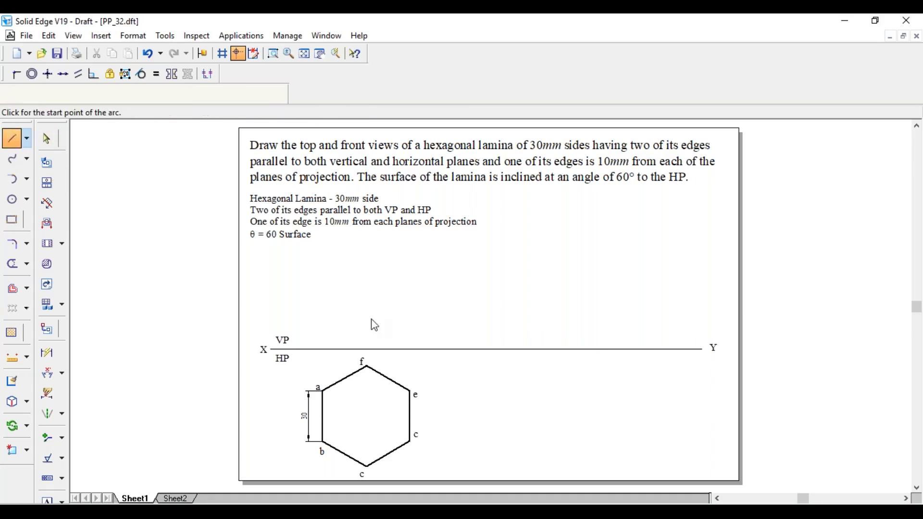
pyautogui.click(128, 94)
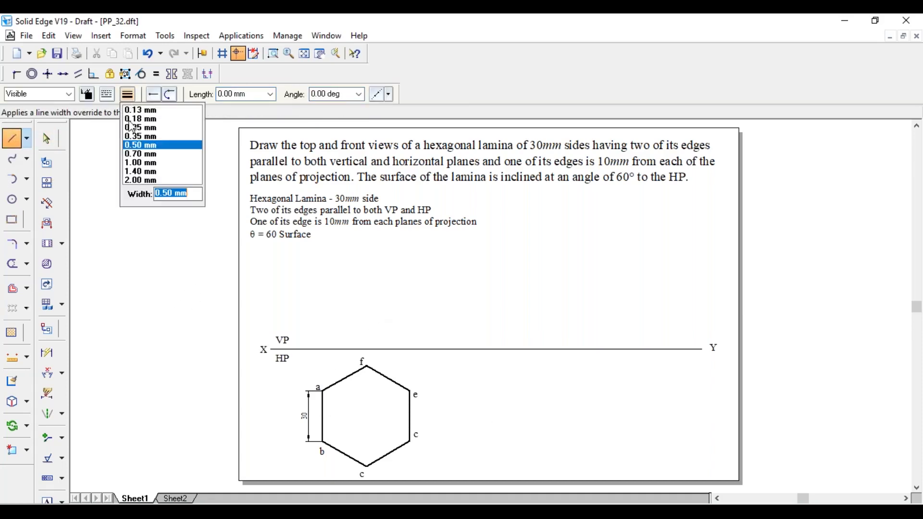
pyautogui.click(302, 326)
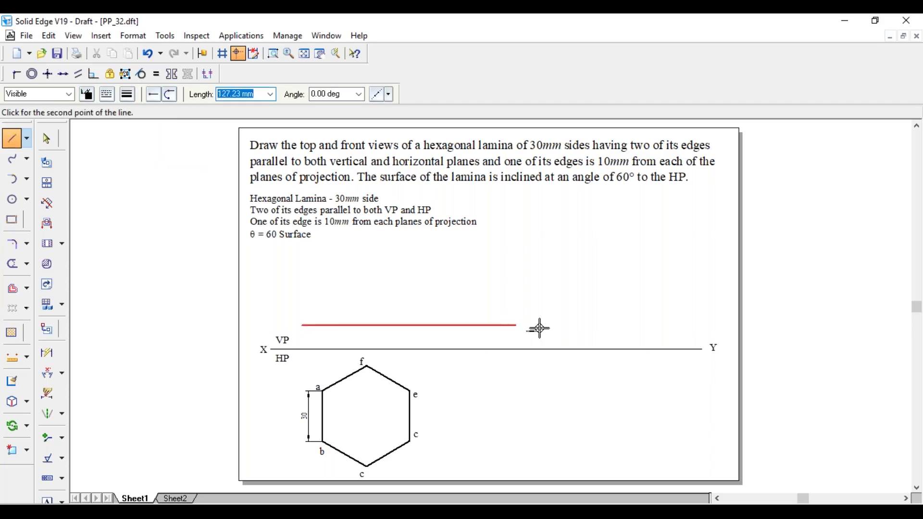
pyautogui.click(688, 326)
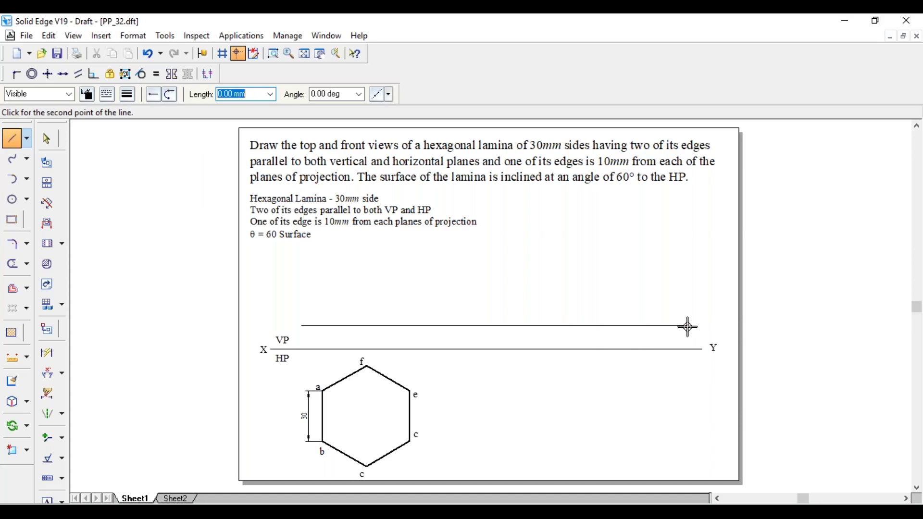
# Dimension the gap between the XY line and the new horizontal line and set it to 10 mm.
pyautogui.click(51, 359)
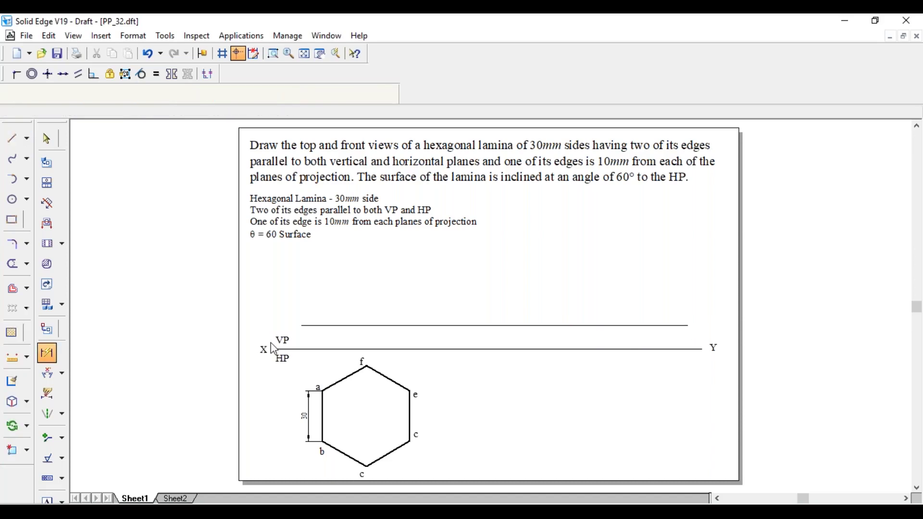
pyautogui.click(274, 350)
pyautogui.click(311, 328)
pyautogui.write('10')
pyautogui.press('Return')
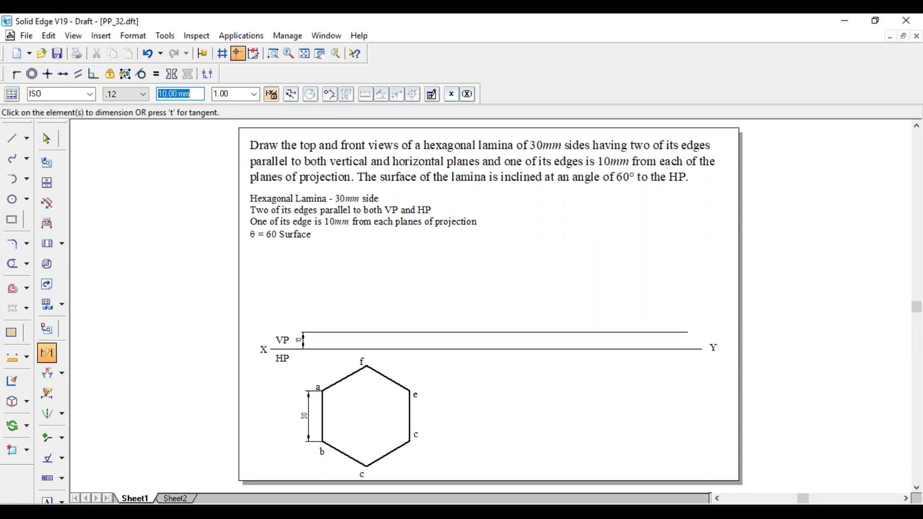
pyautogui.press('Escape')
# Draw vertical projectors from hexagon corners a, c and the lower-right corner up to the 10 mm horizontal line.
pyautogui.click(12, 138)
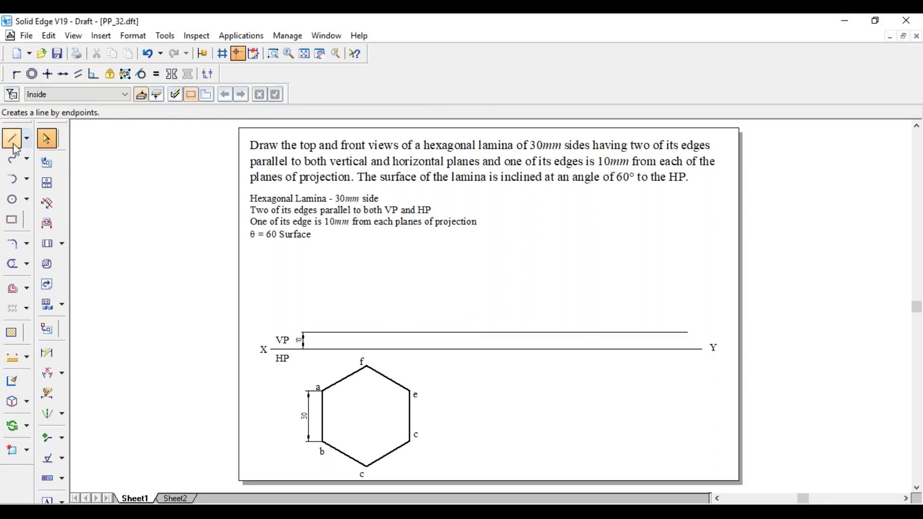
pyautogui.click(322, 390)
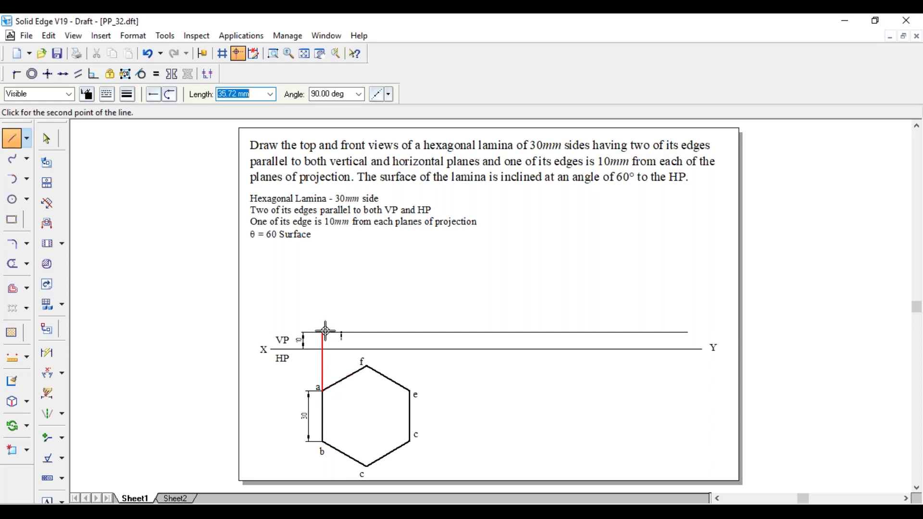
pyautogui.rightClick(323, 315)
pyautogui.click(323, 332)
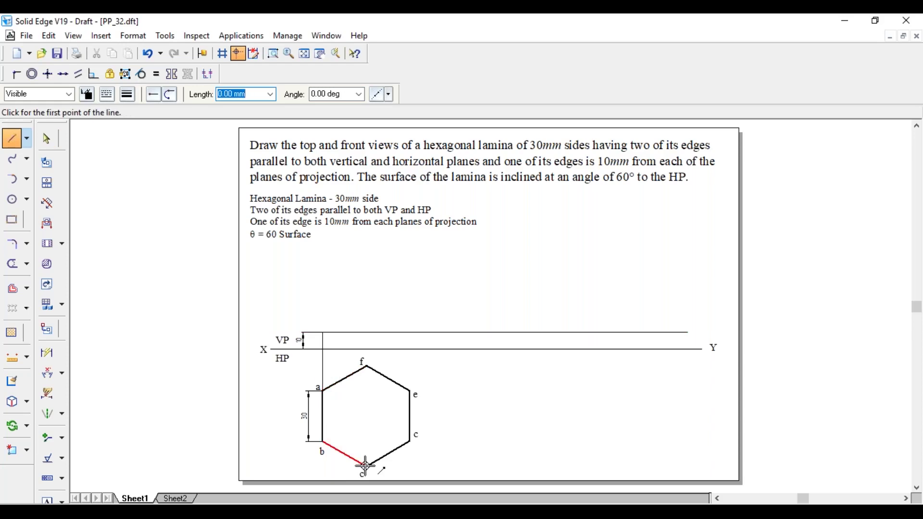
pyautogui.click(366, 466)
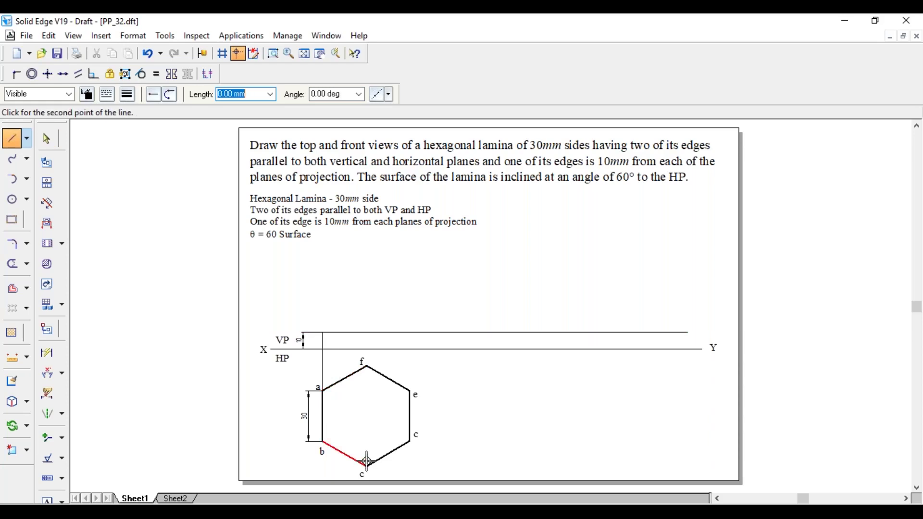
pyautogui.click(370, 332)
pyautogui.click(410, 442)
pyautogui.click(410, 333)
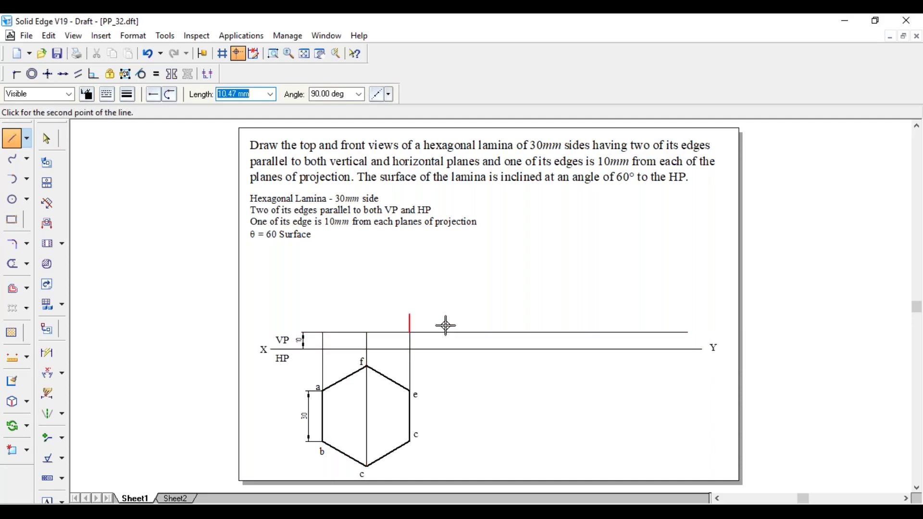
# Draw the front view as a 0.50 mm wide line along the 10 mm line between the outer projectors.
pyautogui.click(127, 98)
pyautogui.click(159, 143)
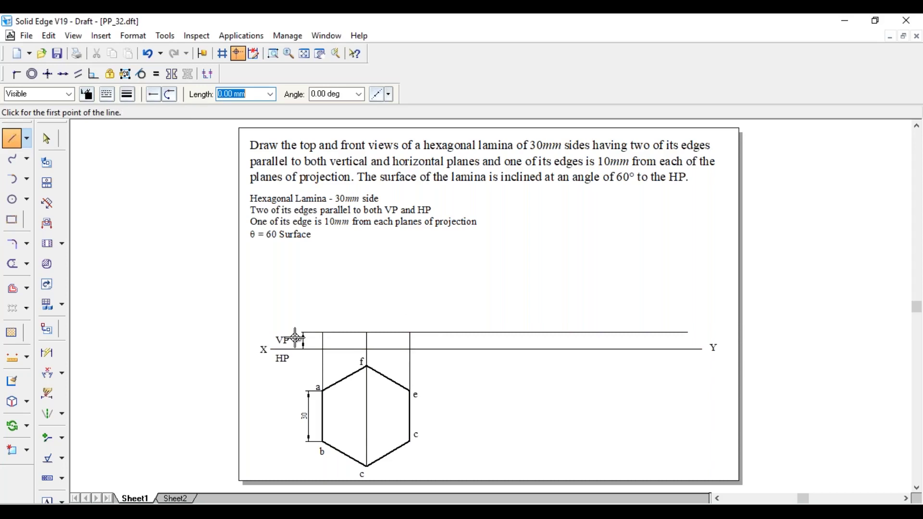
pyautogui.click(323, 332)
pyautogui.click(411, 332)
pyautogui.press('Escape')
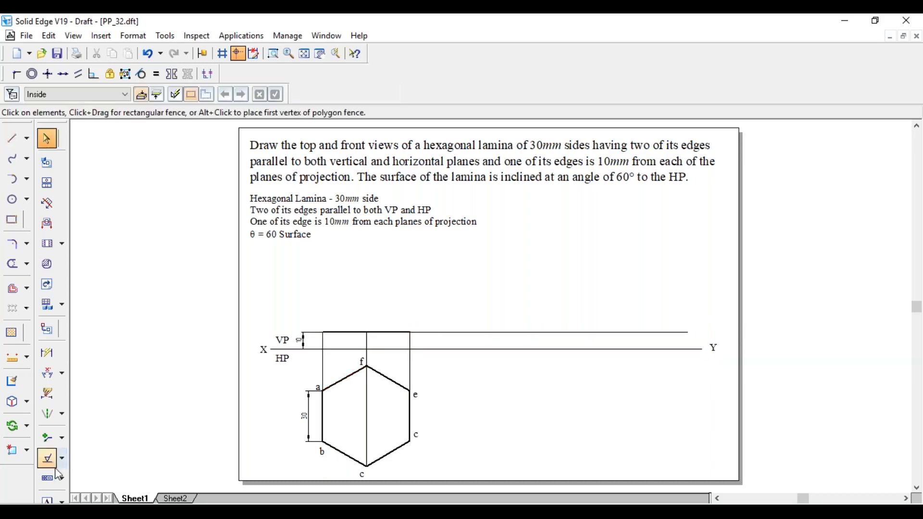
# Replace the duplicate c label at the hexagon's lower-right corner with the label d.
pyautogui.click(46, 500)
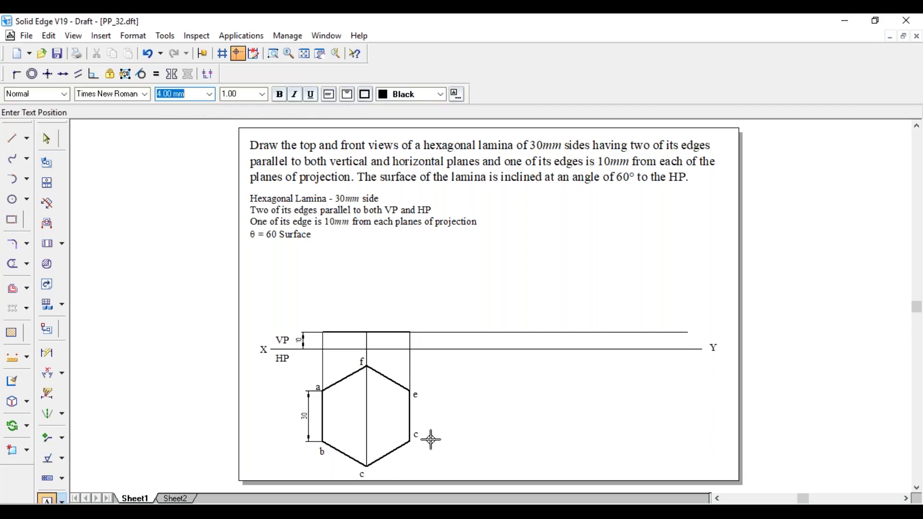
pyautogui.press('Escape')
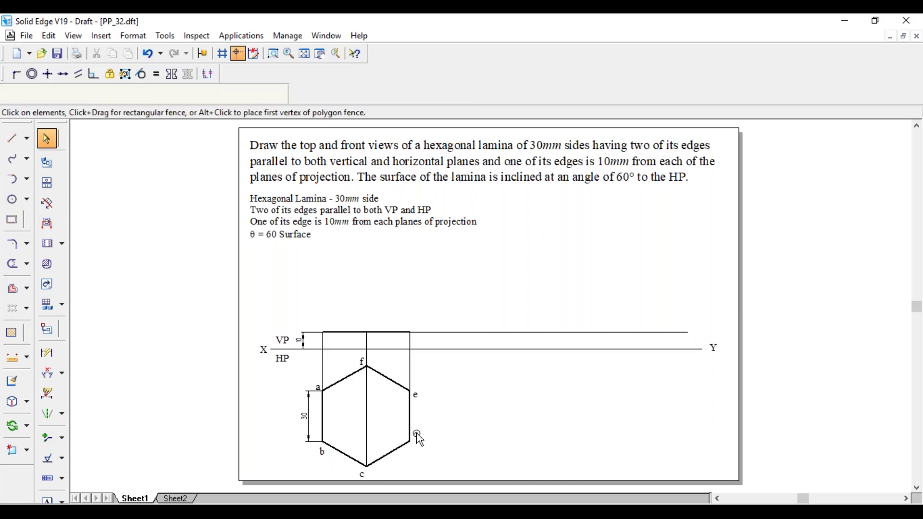
pyautogui.click(47, 500)
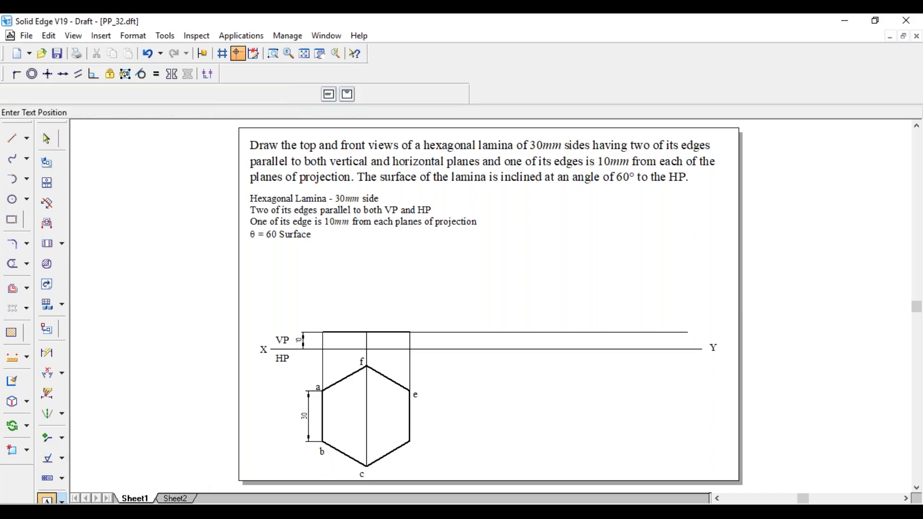
pyautogui.click(417, 441)
pyautogui.write('d')
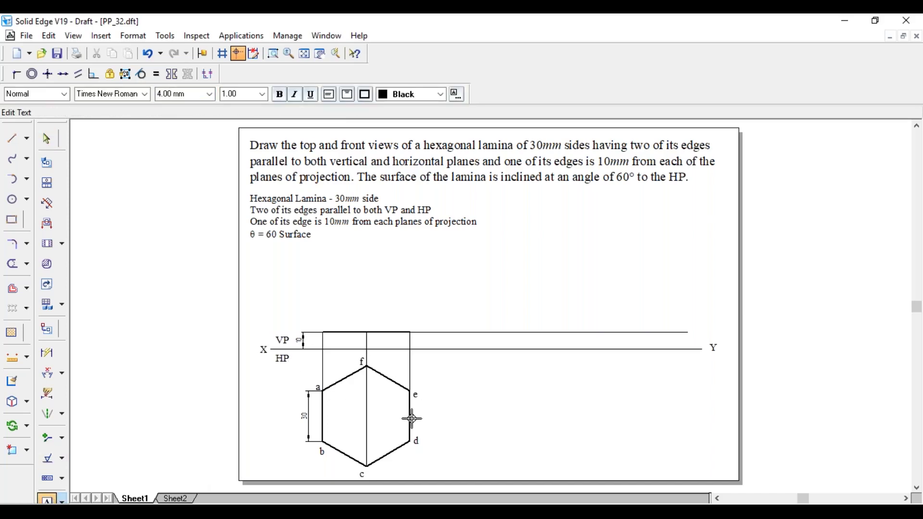
pyautogui.press('Escape')
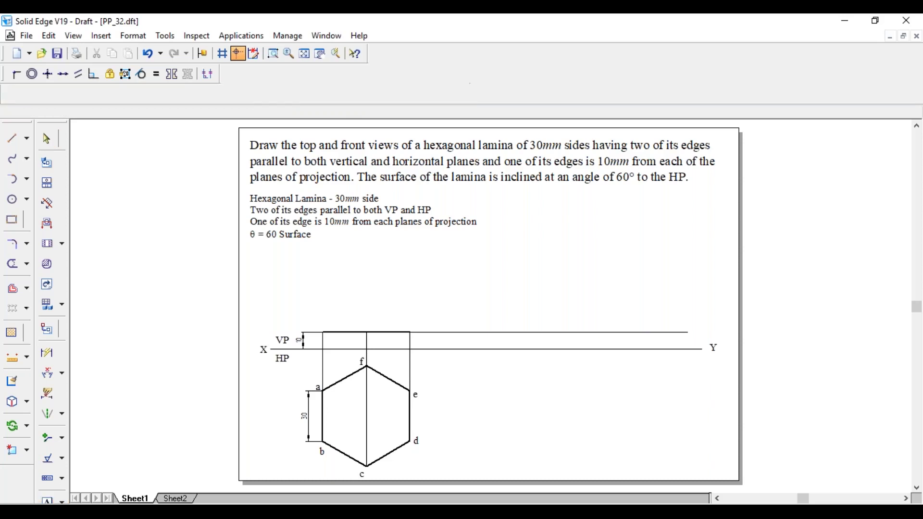
# Label the front view points b'(a'), c'(f') and d'(e') from left to right above the line.
pyautogui.click(50, 500)
pyautogui.click(318, 319)
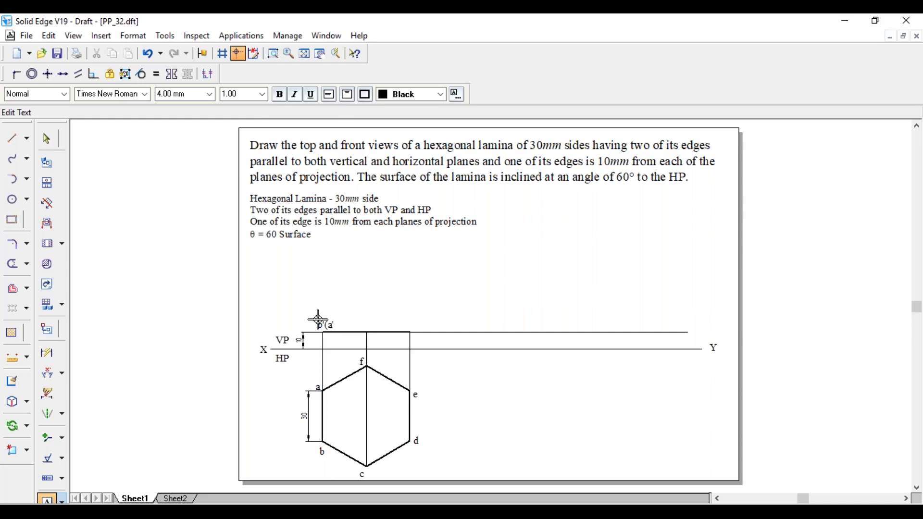
pyautogui.click(358, 319)
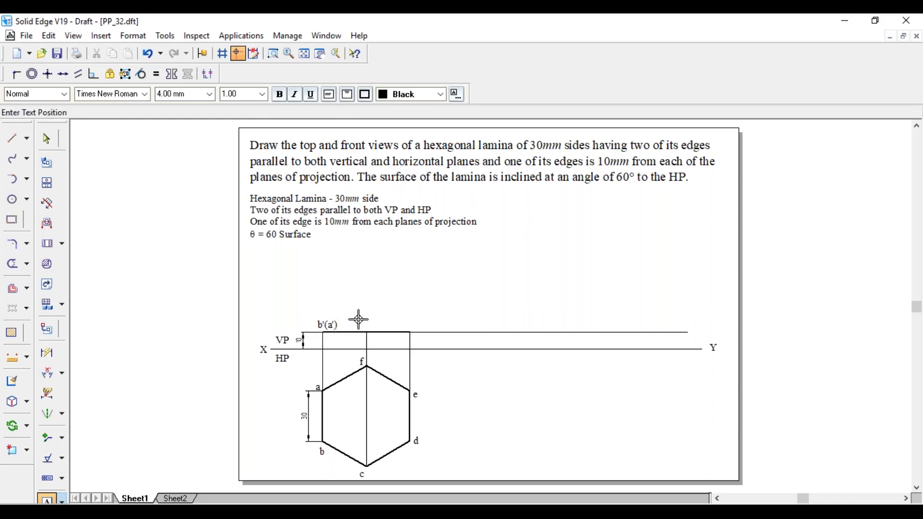
pyautogui.write("f')")
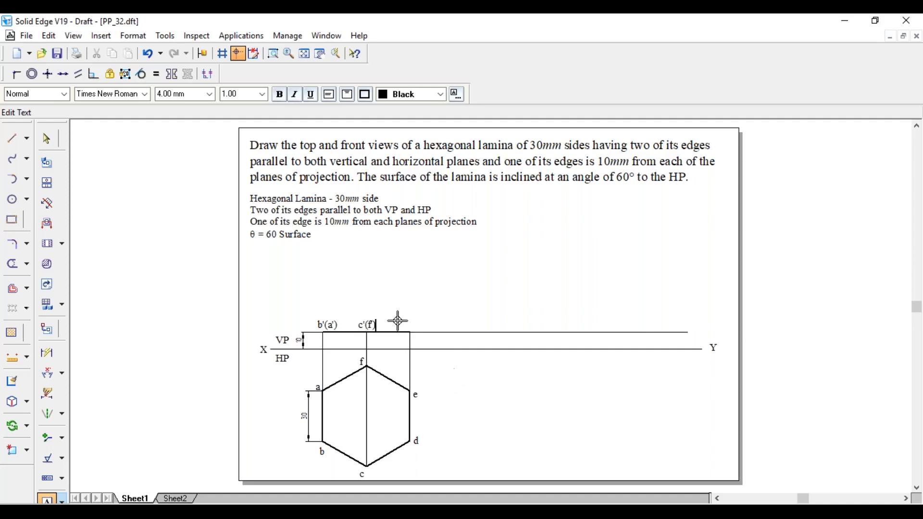
pyautogui.click(404, 318)
pyautogui.write("d'(e'")
pyautogui.press('Escape')
pyautogui.press('Escape')
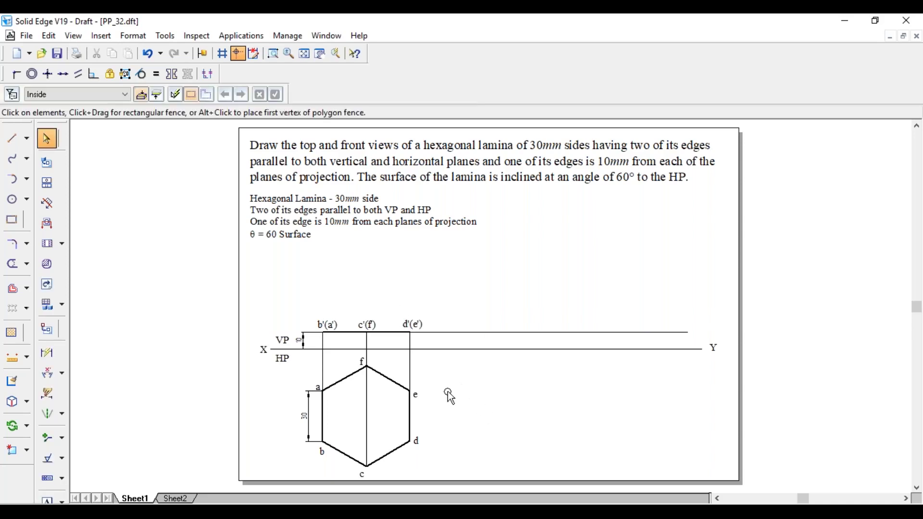
# Add an upward direction arrow on each of the three vertical projectors.
pyautogui.click(52, 437)
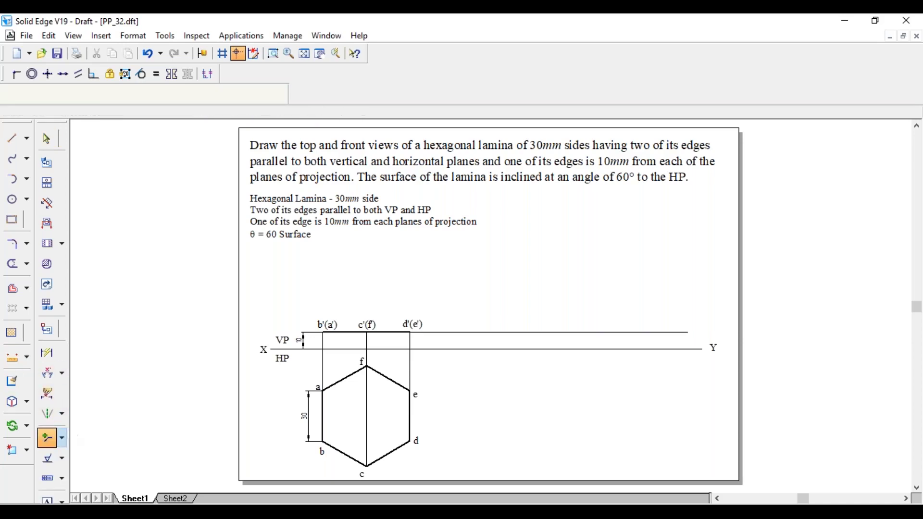
pyautogui.click(323, 366)
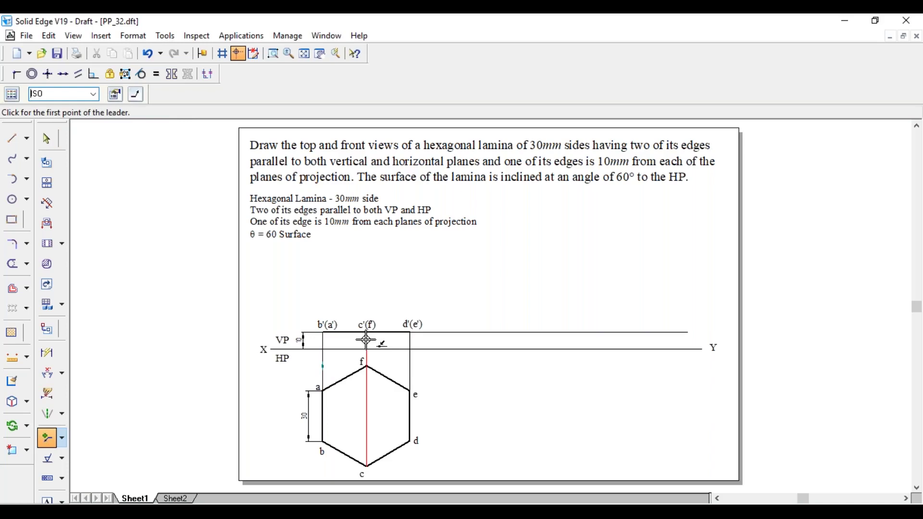
pyautogui.click(368, 355)
pyautogui.click(411, 358)
pyautogui.press('Escape')
pyautogui.press('Escape')
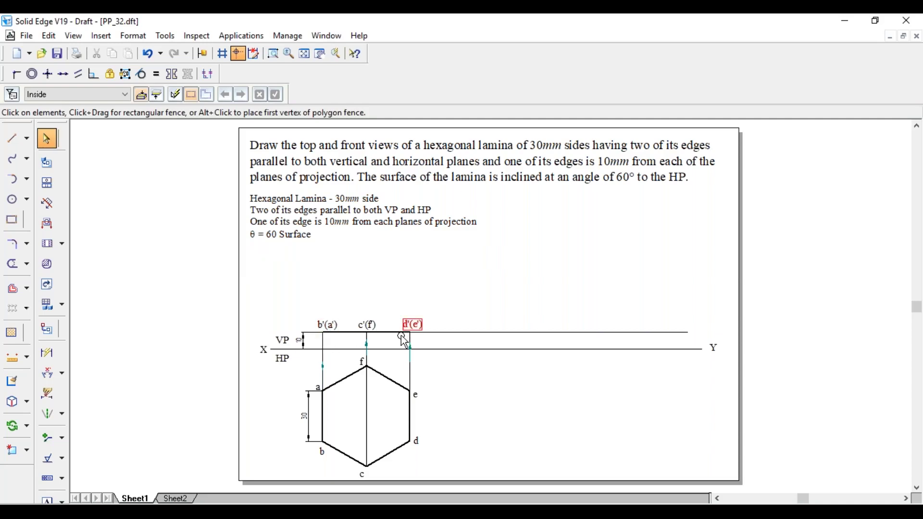
# Copy the thick front view line to the right along the 10 mm line, using its left endpoint as base.
pyautogui.click(351, 333)
pyautogui.click(26, 426)
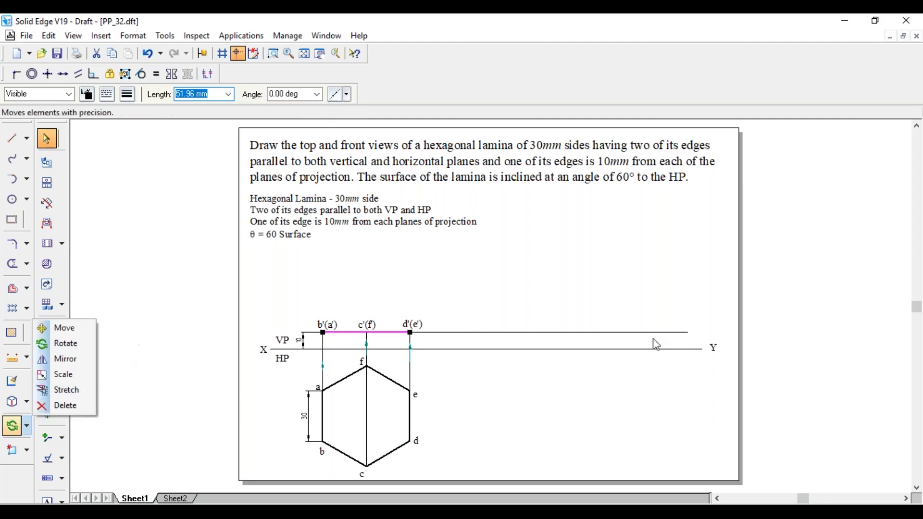
pyautogui.click(58, 328)
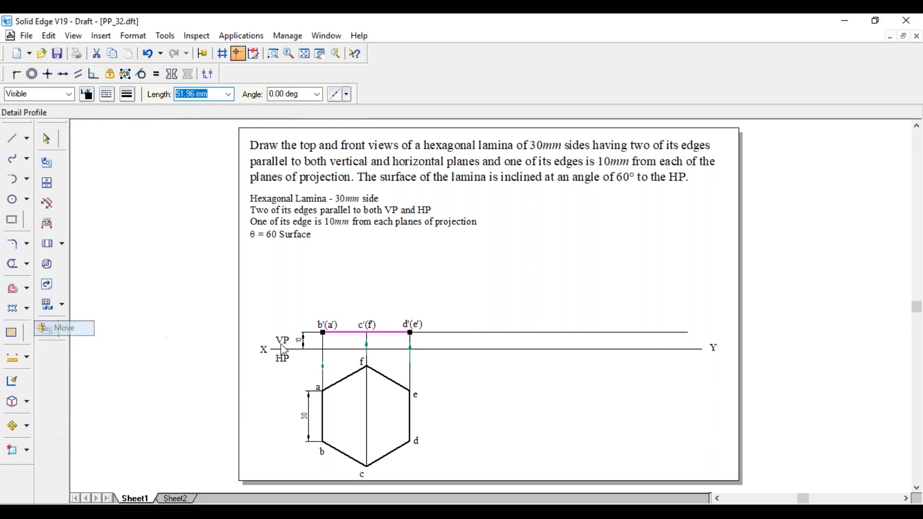
pyautogui.click(323, 333)
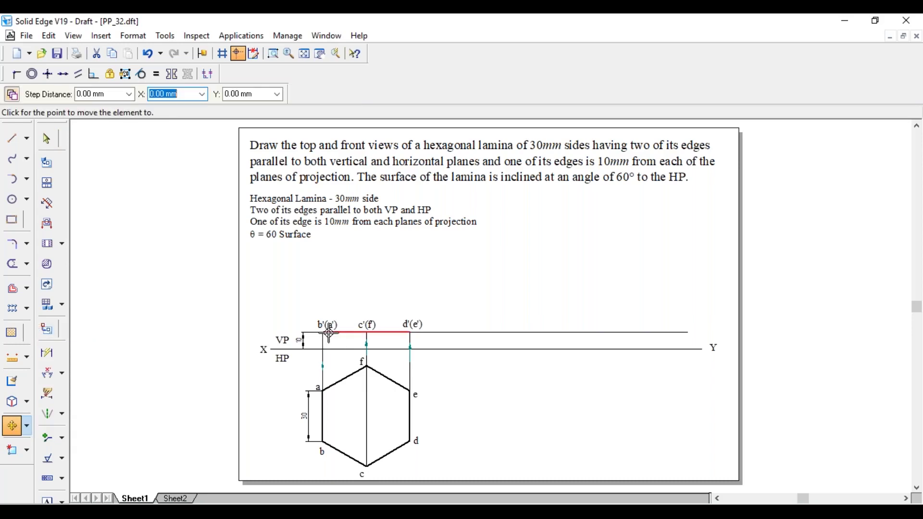
pyautogui.click(456, 332)
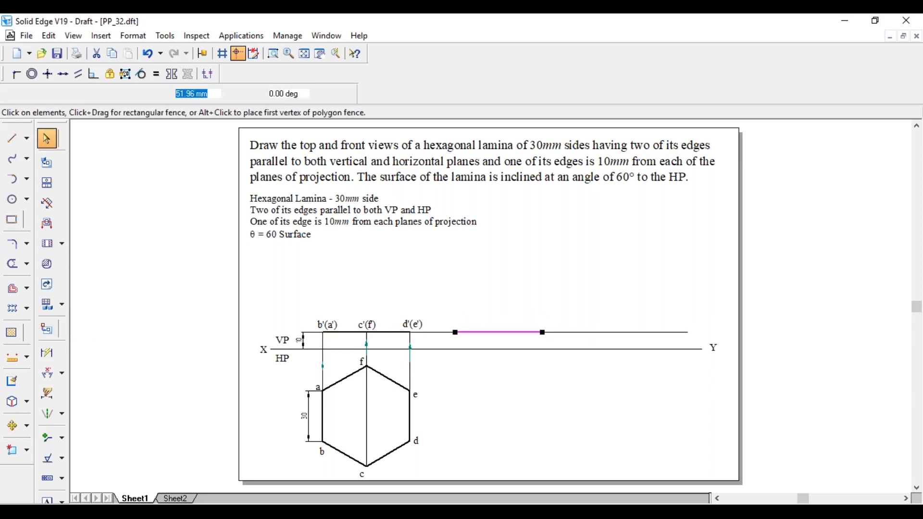
# Rotate the copied line 60 degrees upward about its left endpoint.
pyautogui.click(26, 426)
pyautogui.click(68, 343)
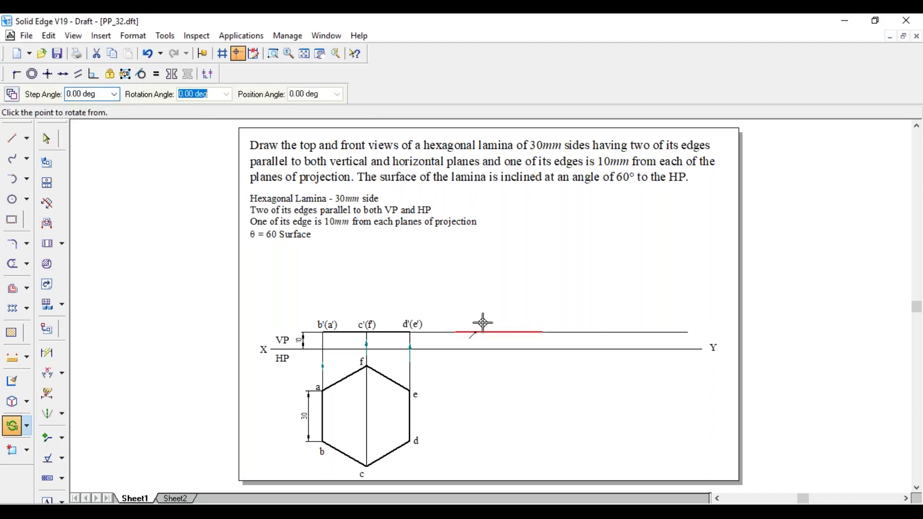
pyautogui.write('60')
pyautogui.press('Return')
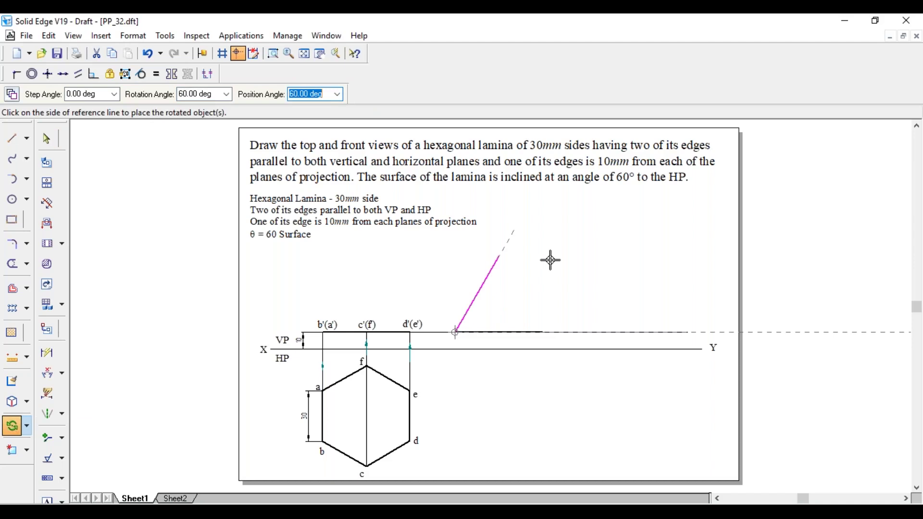
pyautogui.click(557, 268)
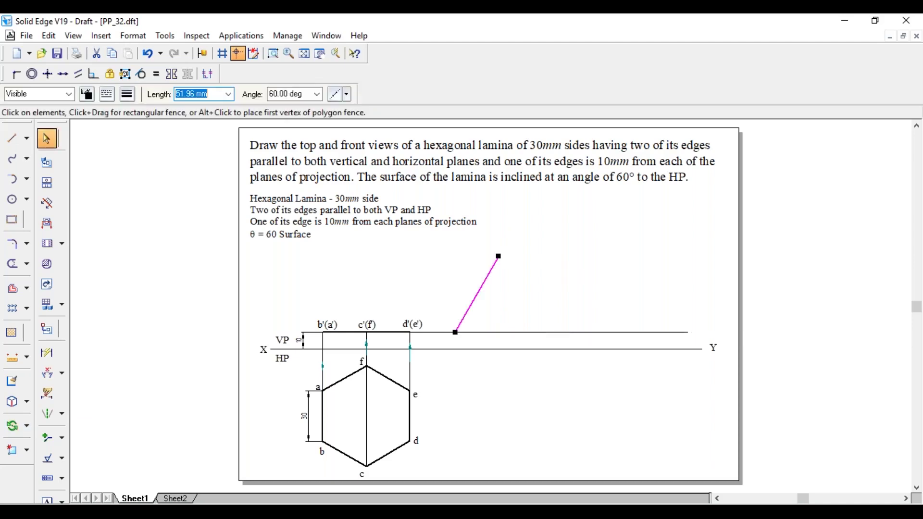
pyautogui.press('Escape')
# Copy the labels b'(a') and d'(e') to the lower and upper ends of the inclined line.
pyautogui.keyDown('ctrl'); pyautogui.moveTo(341, 316); pyautogui.dragTo(502, 246); pyautogui.keyUp('ctrl')
pyautogui.press('Escape')
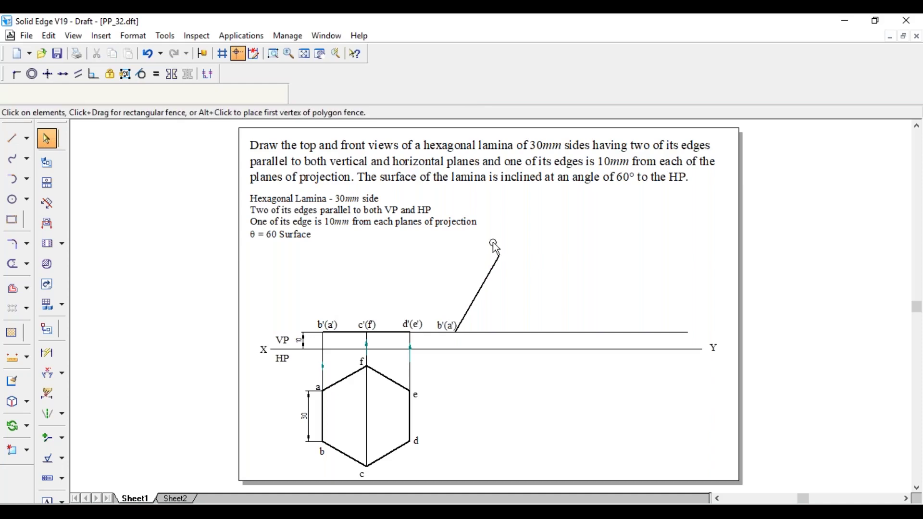
pyautogui.press('Escape')
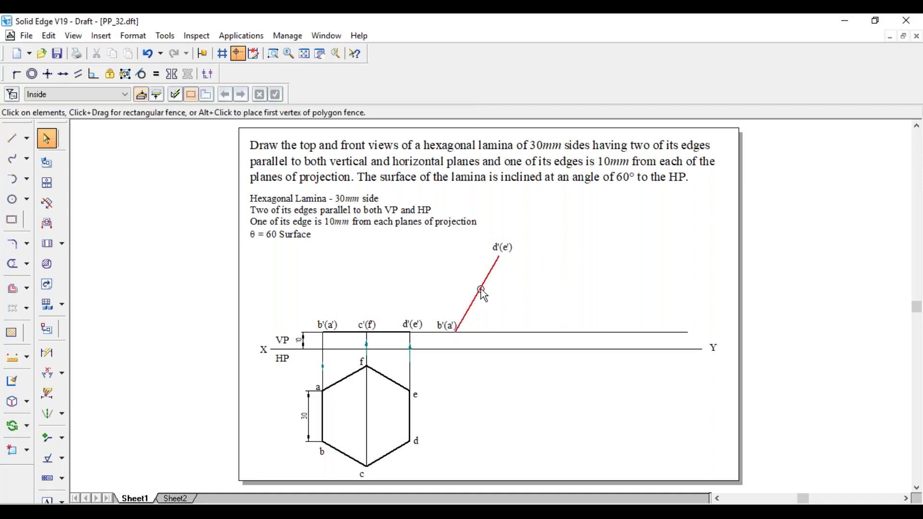
# Dimension the horizontal distances from the b'(a') projector to the d'(e') projector and to the c'(f') projector, above the initial front view.
pyautogui.click(46, 353)
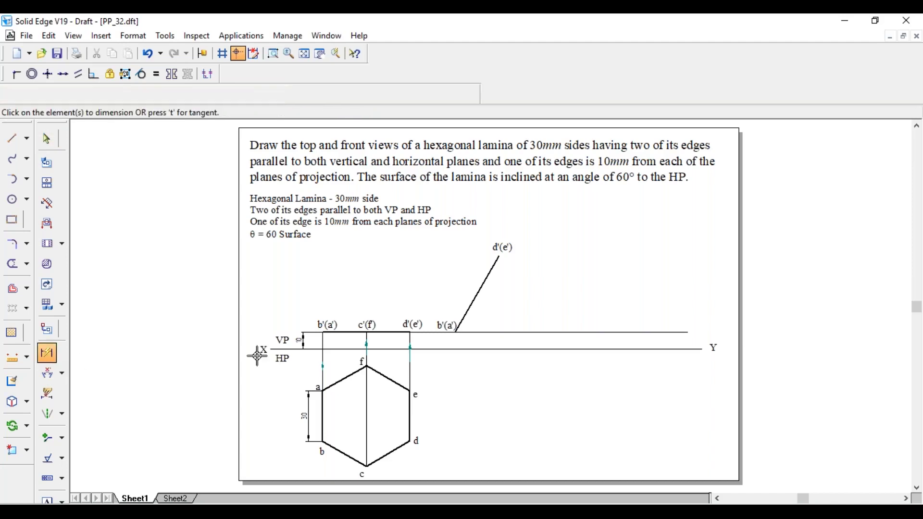
pyautogui.click(322, 354)
pyautogui.click(411, 352)
pyautogui.rightClick(382, 296)
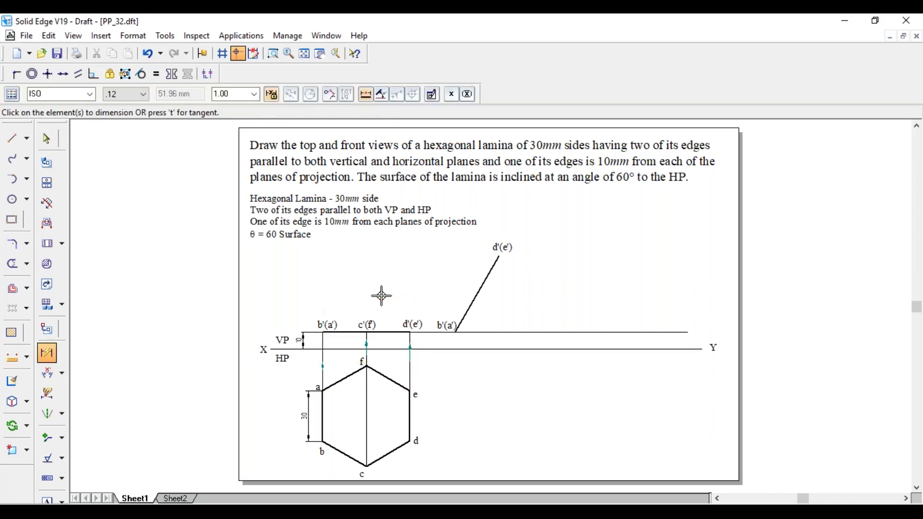
pyautogui.click(322, 358)
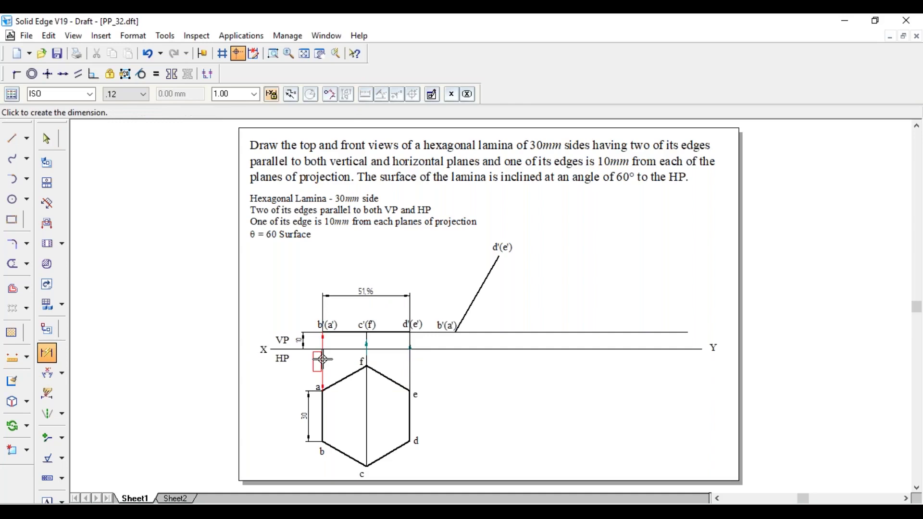
pyautogui.click(366, 337)
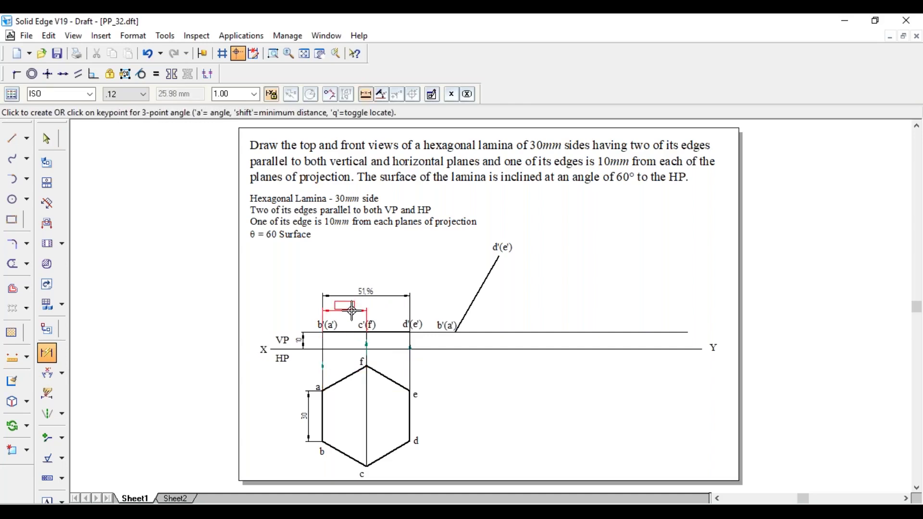
pyautogui.click(356, 310)
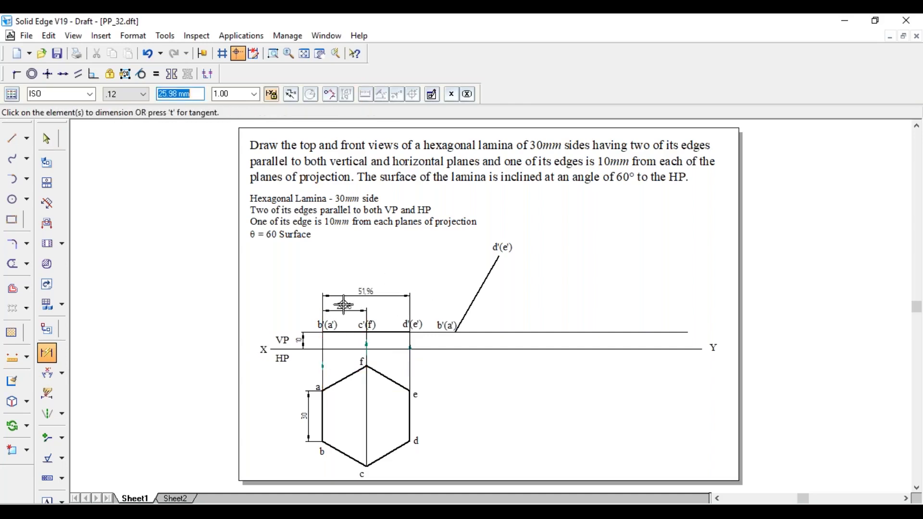
pyautogui.click(306, 338)
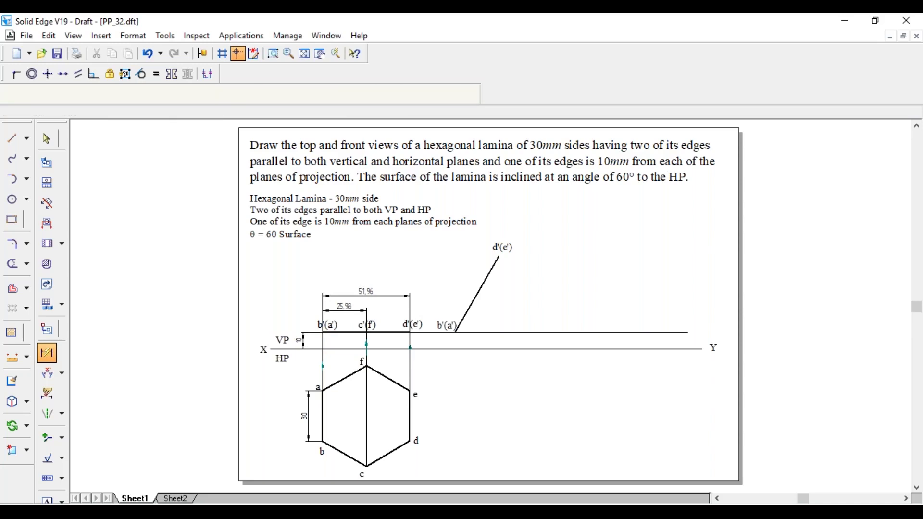
pyautogui.press('Escape')
# Delete the two horizontal dimensions above the initial front view.
pyautogui.click(385, 297)
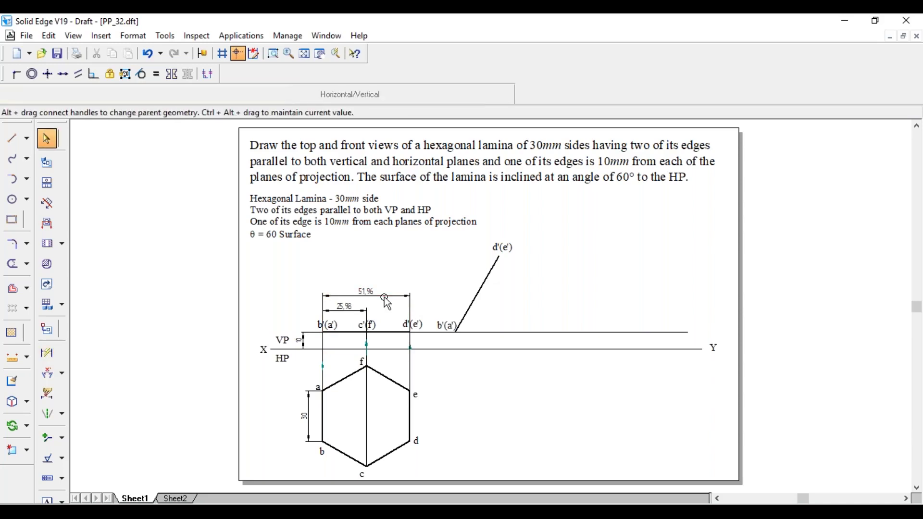
pyautogui.press('Delete')
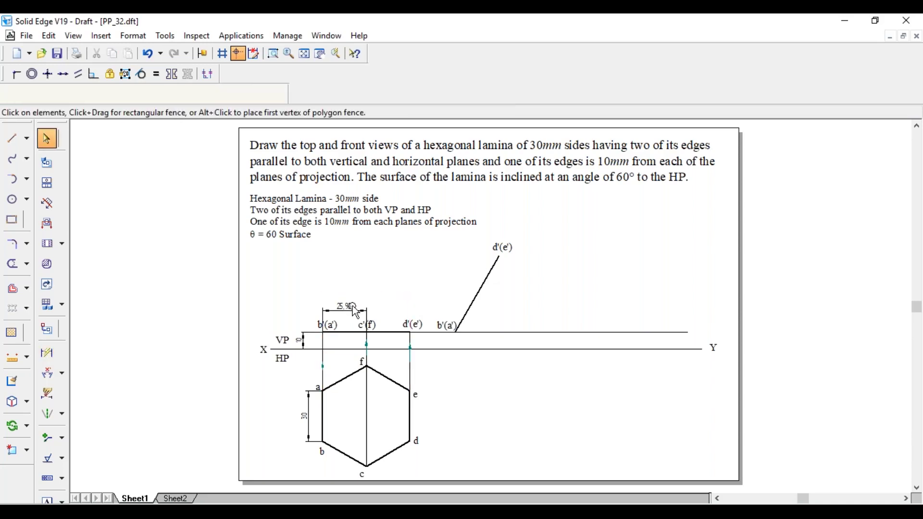
pyautogui.click(356, 312)
pyautogui.press('Delete')
# Draw thin vertical projectors from the lower end, upper end and midpoint of the inclined line down below the XY line.
pyautogui.press('l')
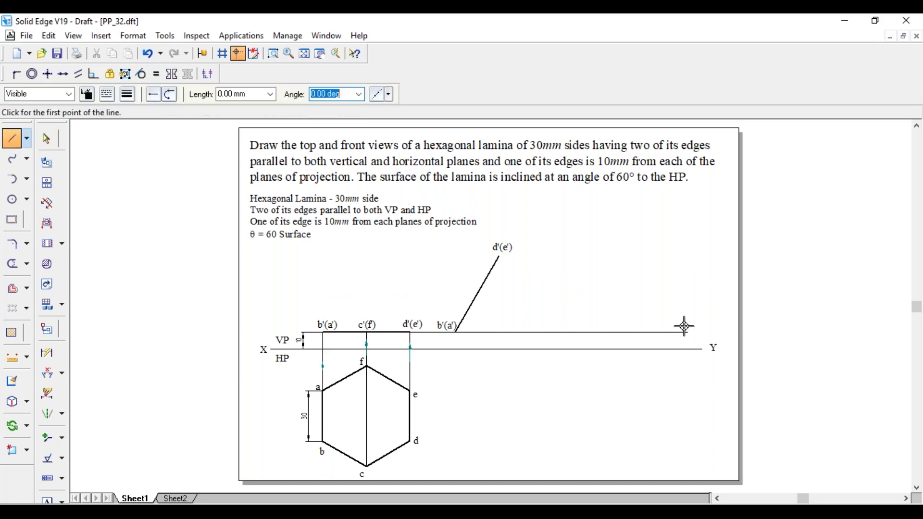
pyautogui.click(107, 94)
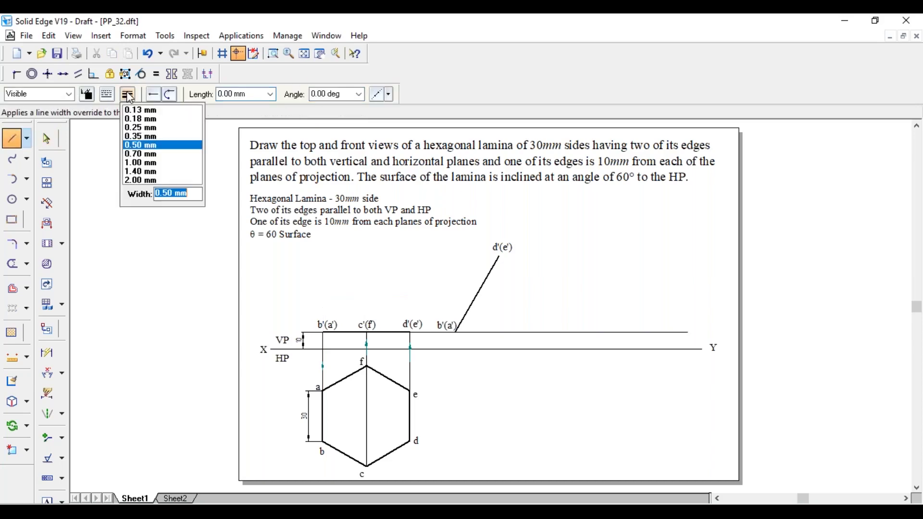
pyautogui.click(455, 333)
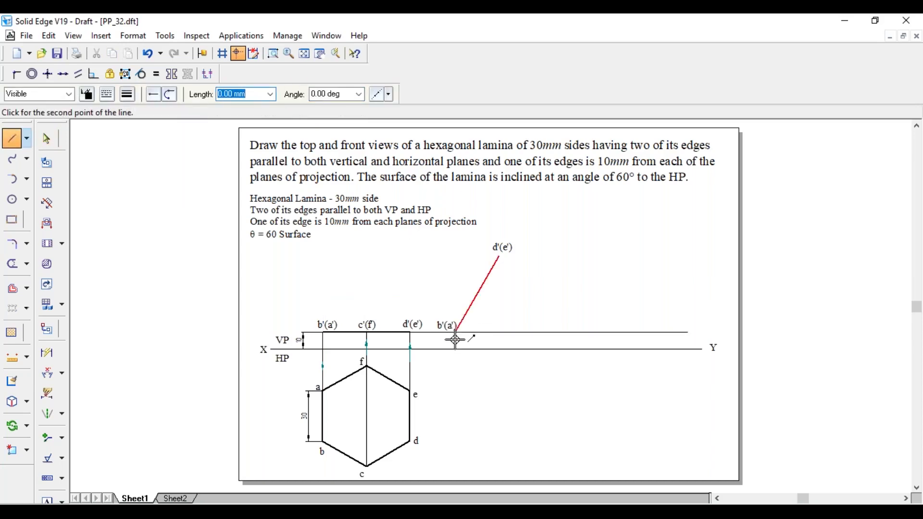
pyautogui.click(454, 455)
pyautogui.click(499, 259)
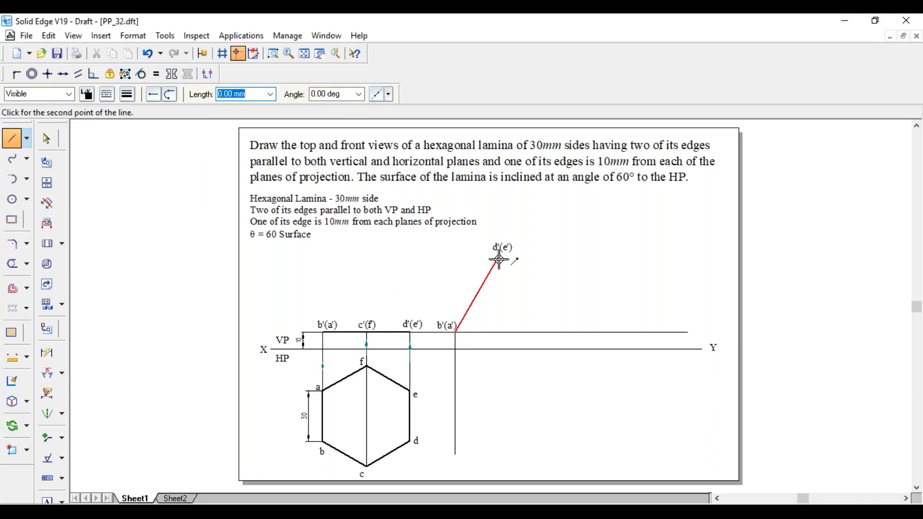
pyautogui.click(499, 456)
pyautogui.click(477, 296)
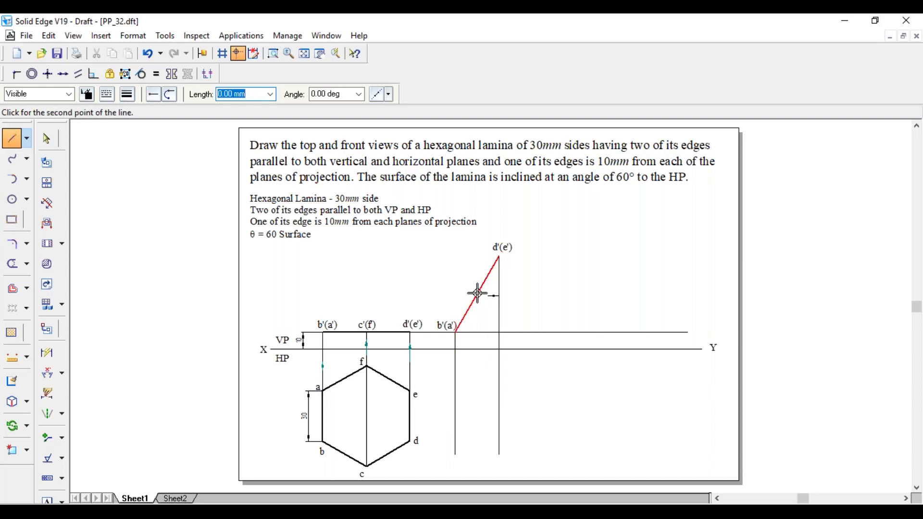
pyautogui.click(476, 471)
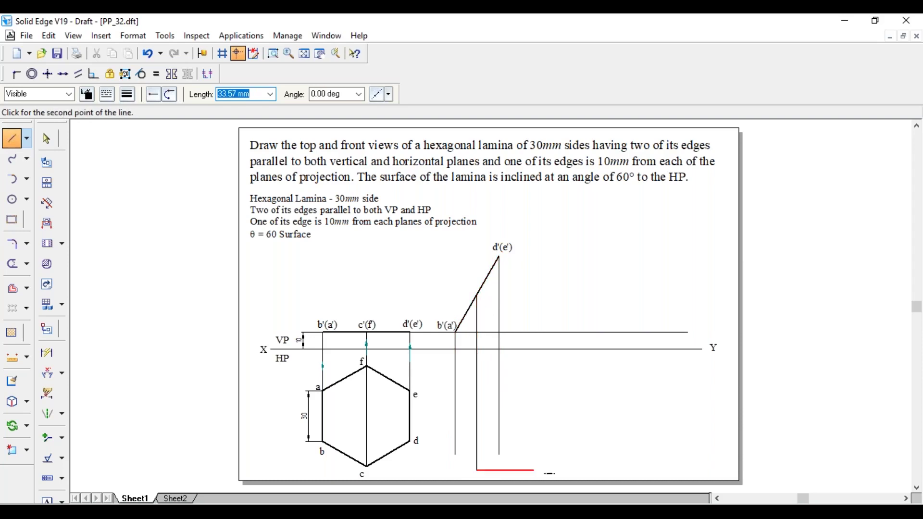
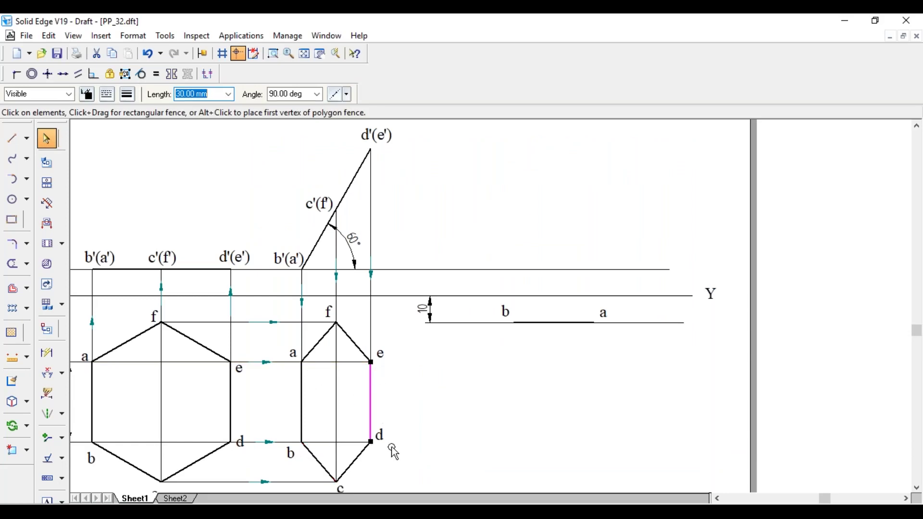
# Dimension the horizontal width between b and d inside the foreshortened hexagon of the middle top view.
pyautogui.click(313, 372)
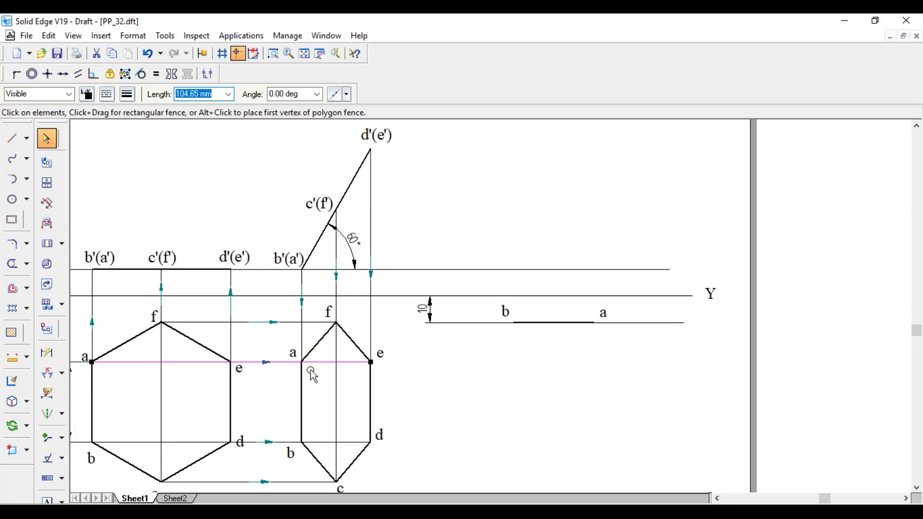
pyautogui.click(319, 443)
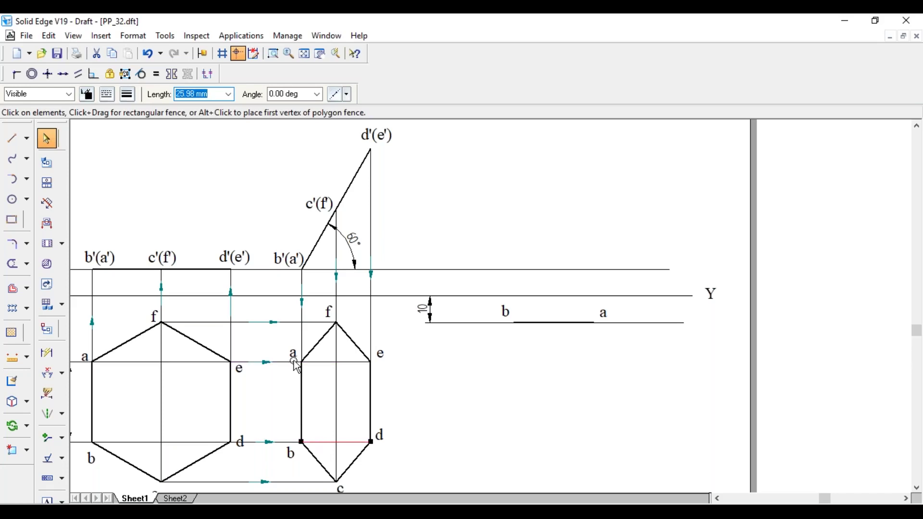
pyautogui.click(486, 408)
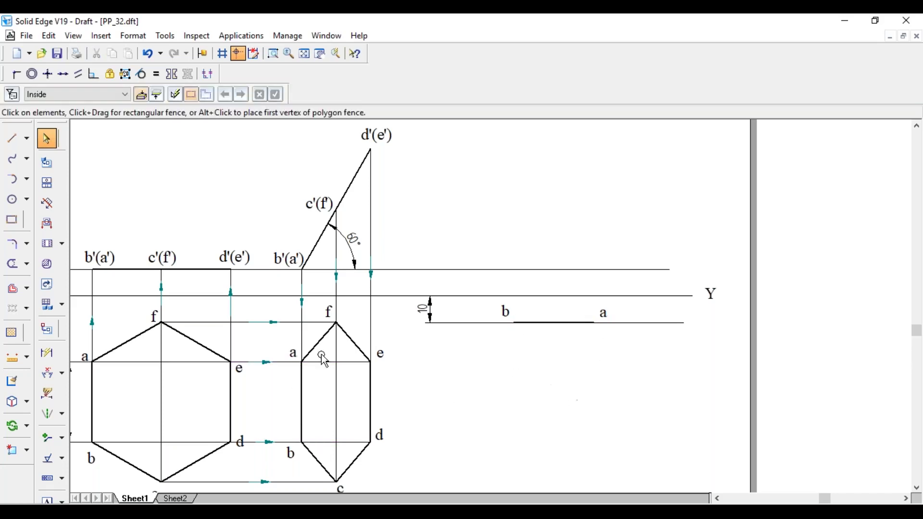
pyautogui.click(322, 443)
pyautogui.click(47, 353)
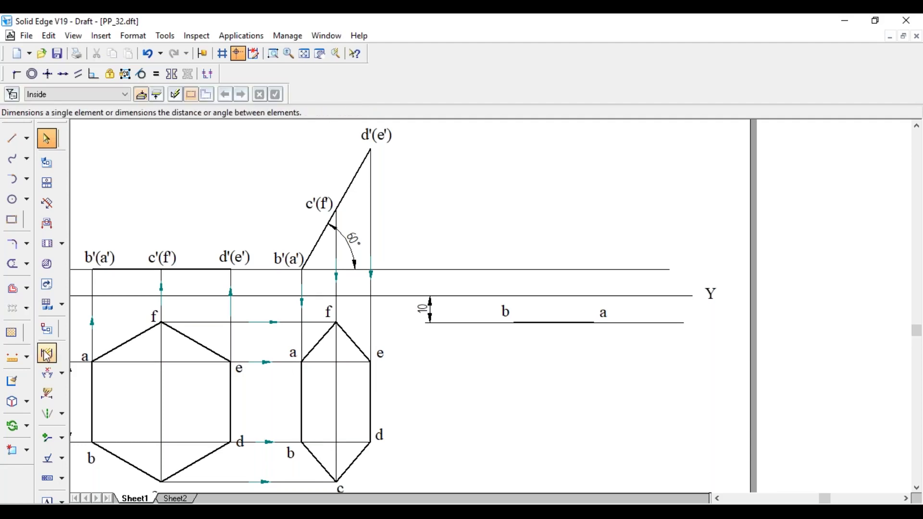
pyautogui.click(320, 442)
pyautogui.click(345, 409)
pyautogui.press('Escape')
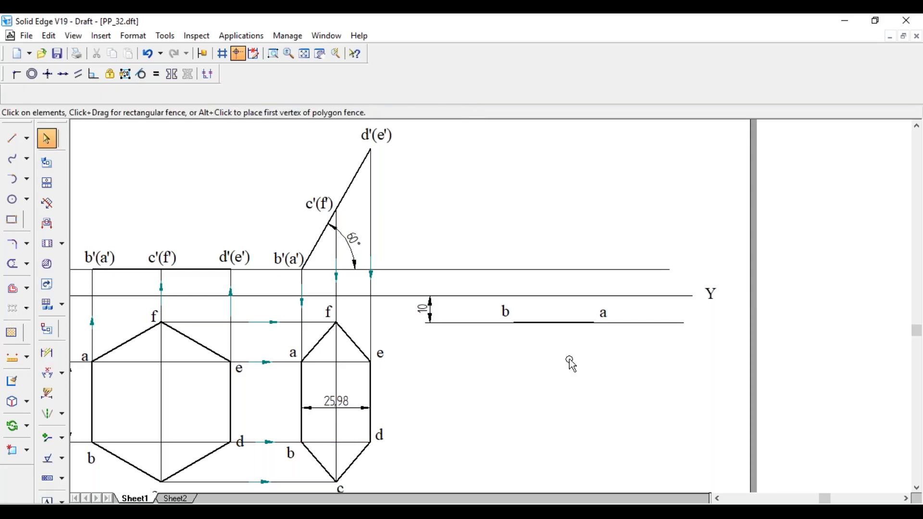
# Draw a 0.18 mm wide vertical line 25.98 mm long downward from b on the 10 mm line below XY.
pyautogui.click(12, 138)
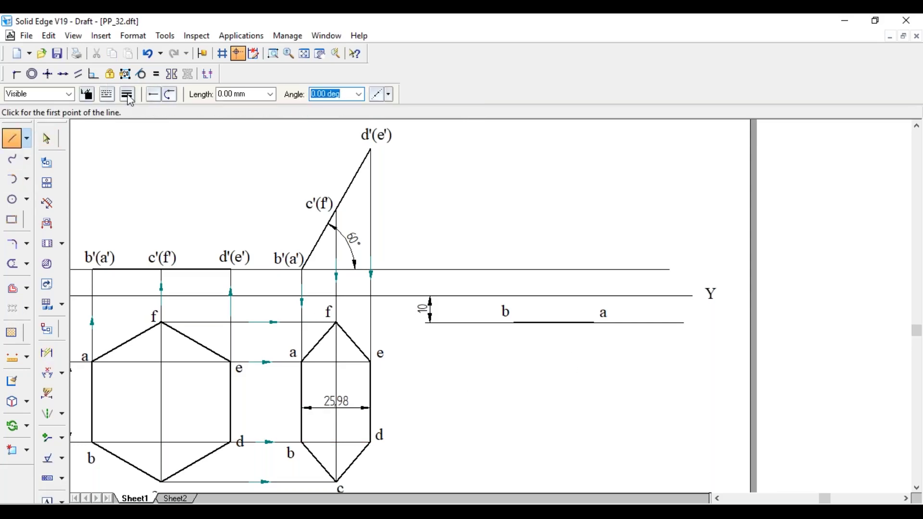
pyautogui.click(127, 94)
pyautogui.click(140, 119)
pyautogui.click(514, 323)
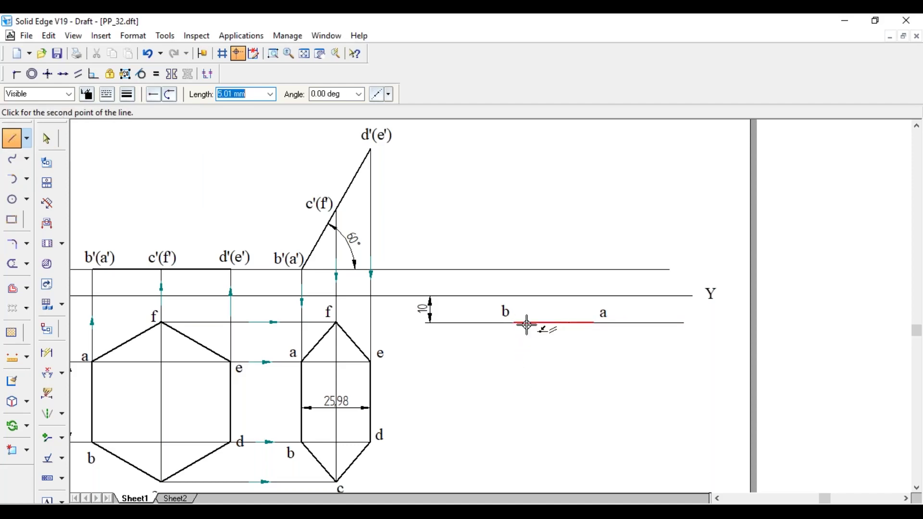
pyautogui.write('25.98')
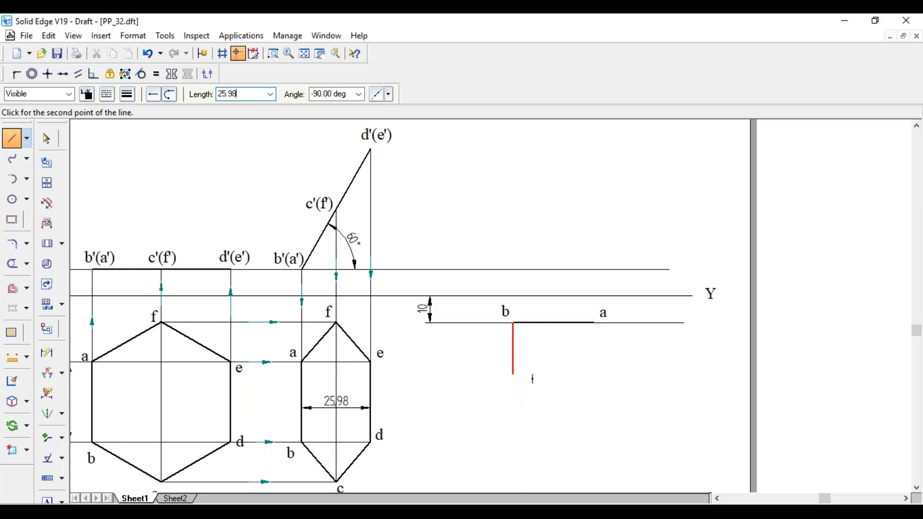
pyautogui.press('Tab')
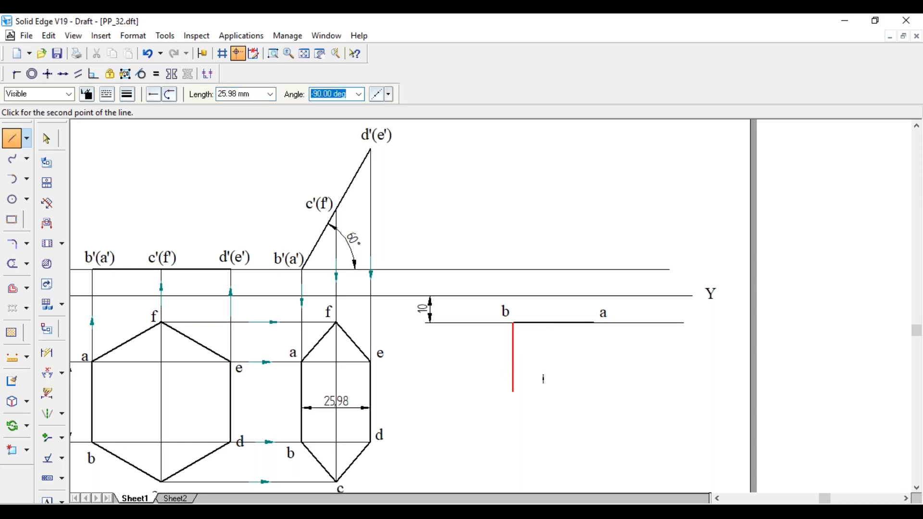
pyautogui.press('Tab')
pyautogui.click(532, 377)
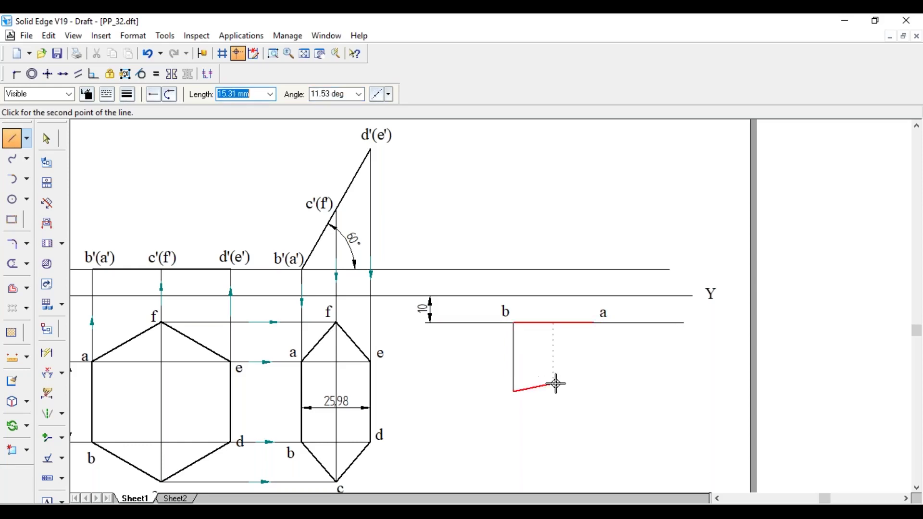
# Draw a matching vertical line 25.98 mm long downward from a on the 10 mm line.
pyautogui.click(597, 330)
pyautogui.write('25')
pyautogui.press('Tab')
pyautogui.press('Tab')
pyautogui.click(611, 406)
pyautogui.rightClick(608, 394)
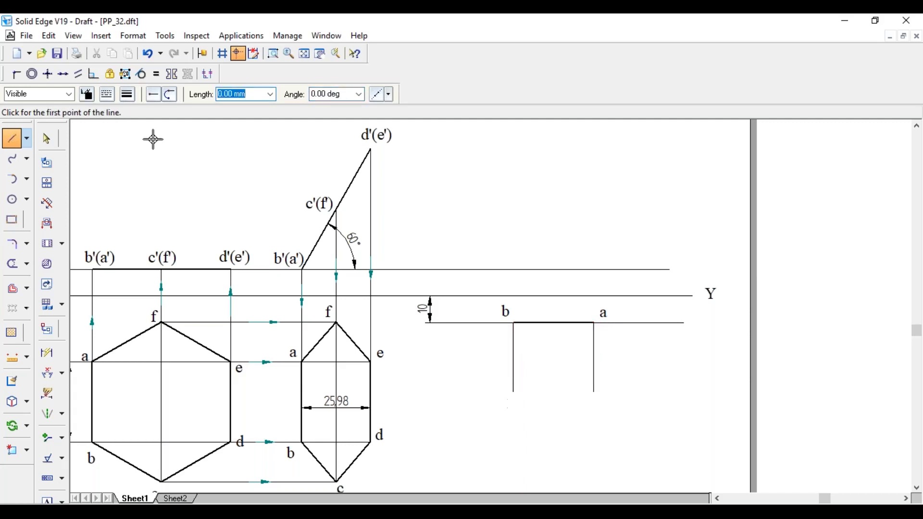
# Connect the lower ends of the two vertical lines with a thicker 0.35 mm horizontal line.
pyautogui.click(128, 93)
pyautogui.click(149, 137)
pyautogui.click(594, 392)
pyautogui.click(514, 392)
pyautogui.press('Escape')
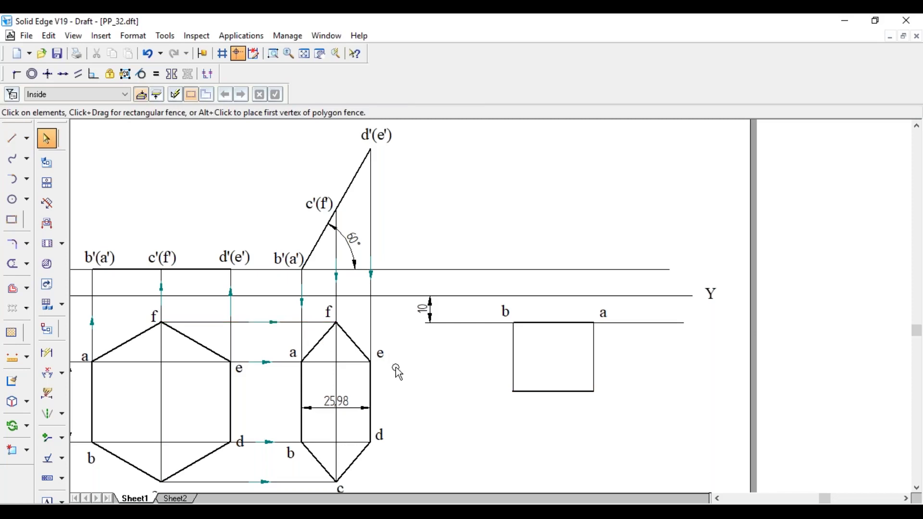
# Label the new rectangle's lower corners, with e below a and d below b.
pyautogui.write('e')
pyautogui.click(595, 405)
pyautogui.click(457, 418)
pyautogui.write('d')
pyautogui.click(512, 407)
# Dimension the lower sloping edges of the middle top view, keeping the c–d dimension and deleting the b–c and 25.98 width dimensions.
pyautogui.scroll(-2, 418, 426)
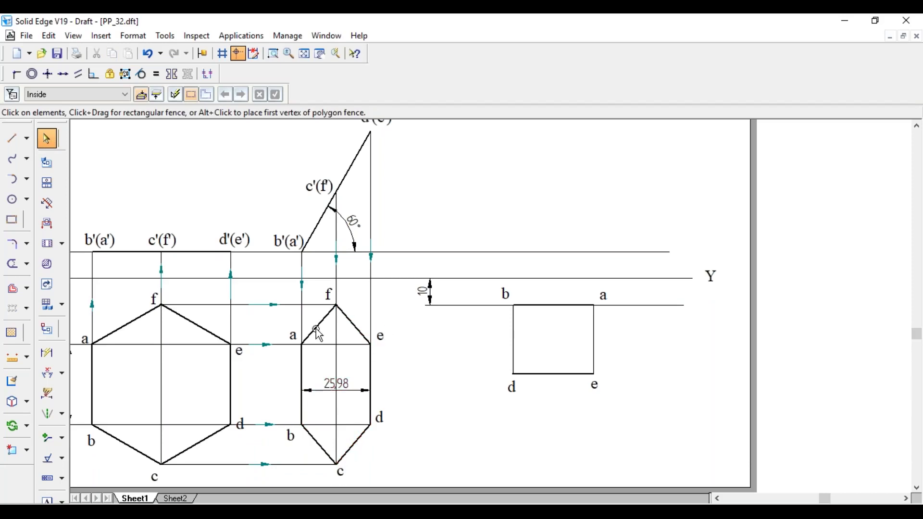
pyautogui.click(46, 354)
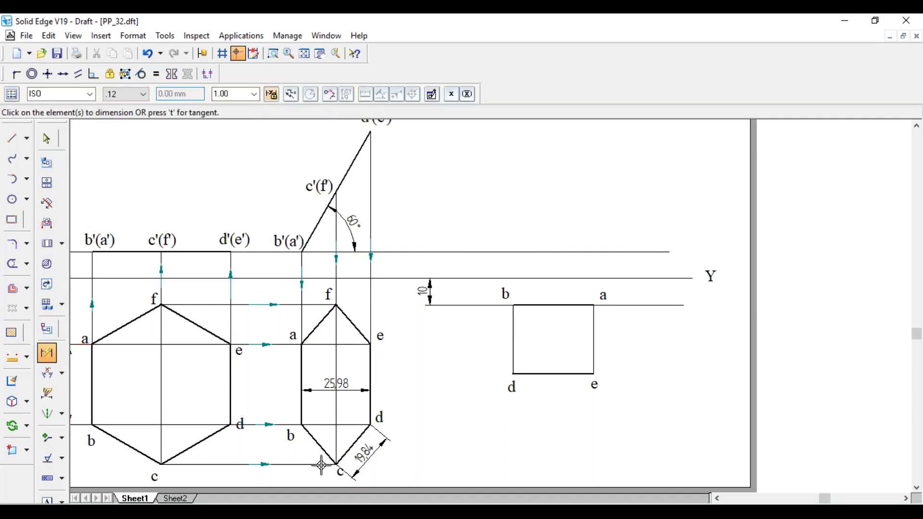
pyautogui.click(310, 438)
pyautogui.click(302, 454)
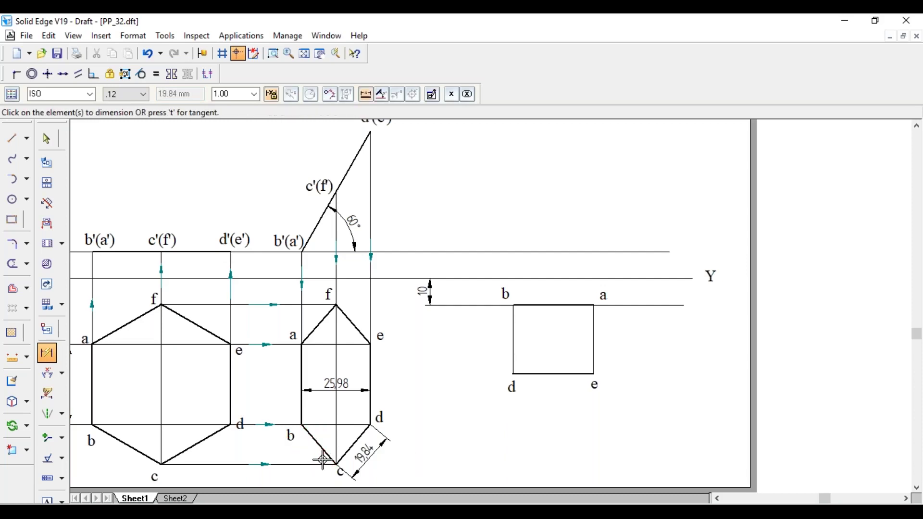
pyautogui.press('Escape')
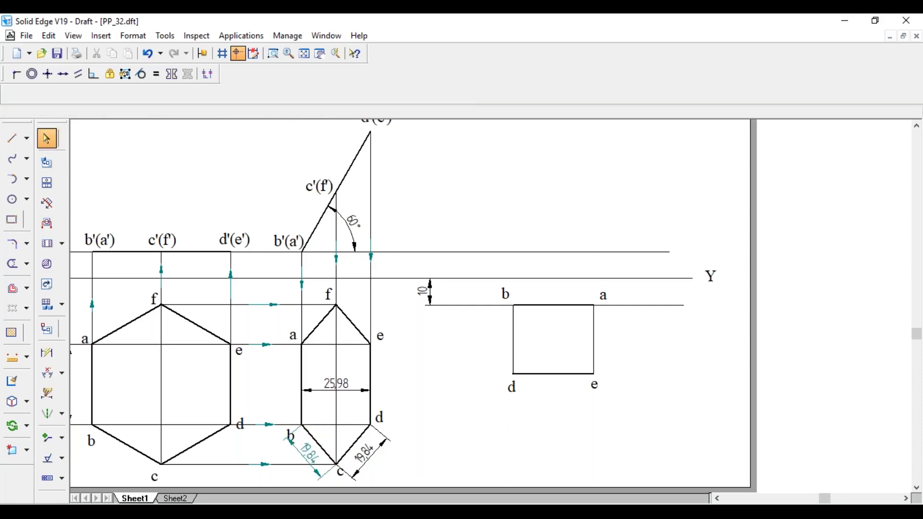
pyautogui.click(321, 471)
pyautogui.press('Delete')
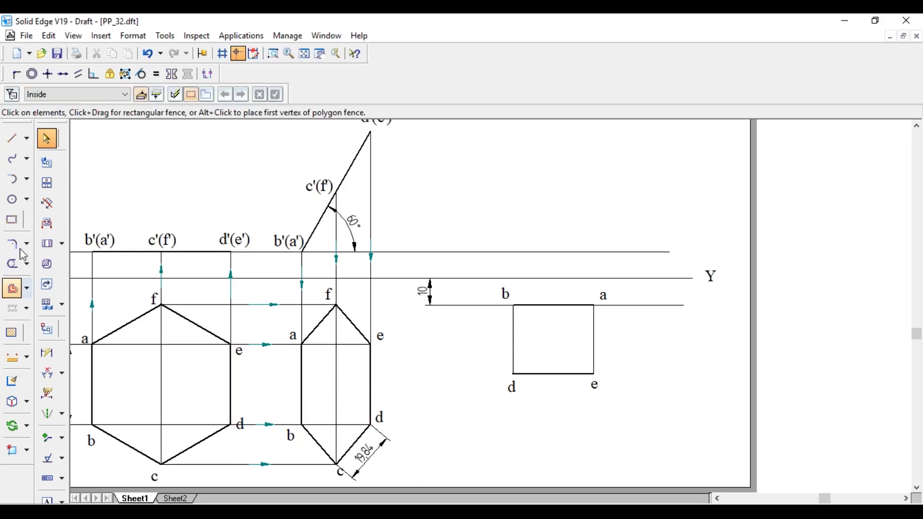
# Draw a thin arc by center with radius 19.84 mm centered at d, outside the b–d side of the new top view.
pyautogui.click(27, 179)
pyautogui.click(79, 209)
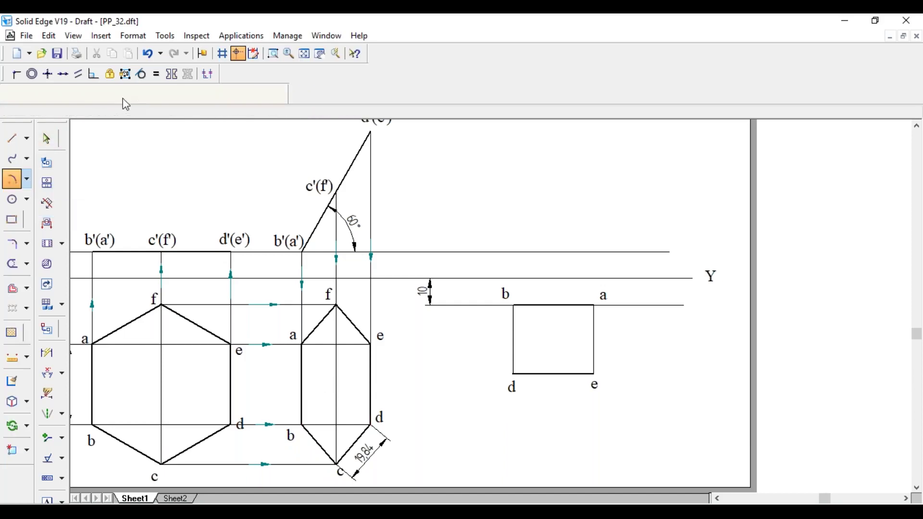
pyautogui.click(127, 93)
pyautogui.click(142, 117)
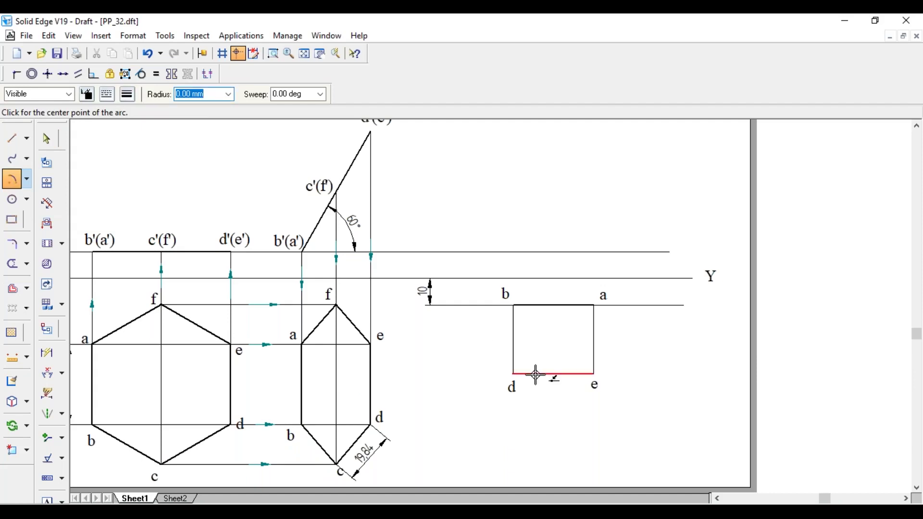
pyautogui.click(513, 374)
pyautogui.write('19.84')
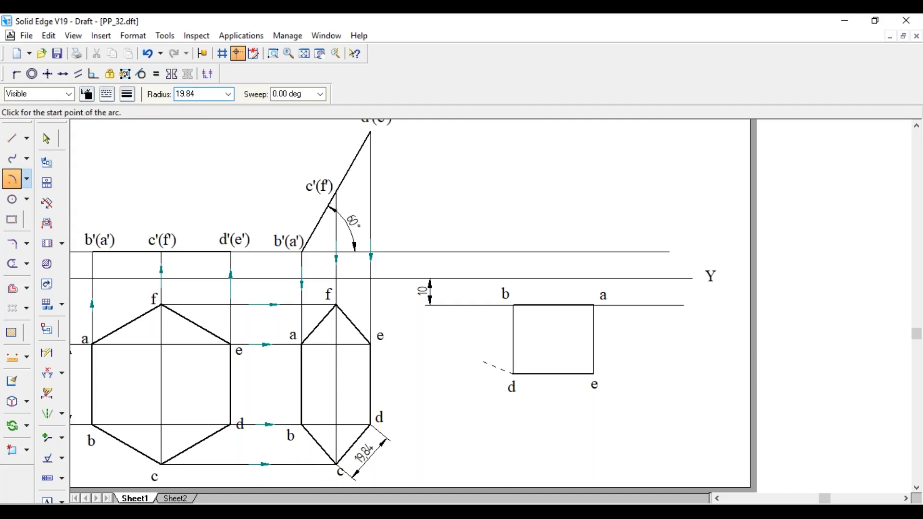
pyautogui.press('Tab')
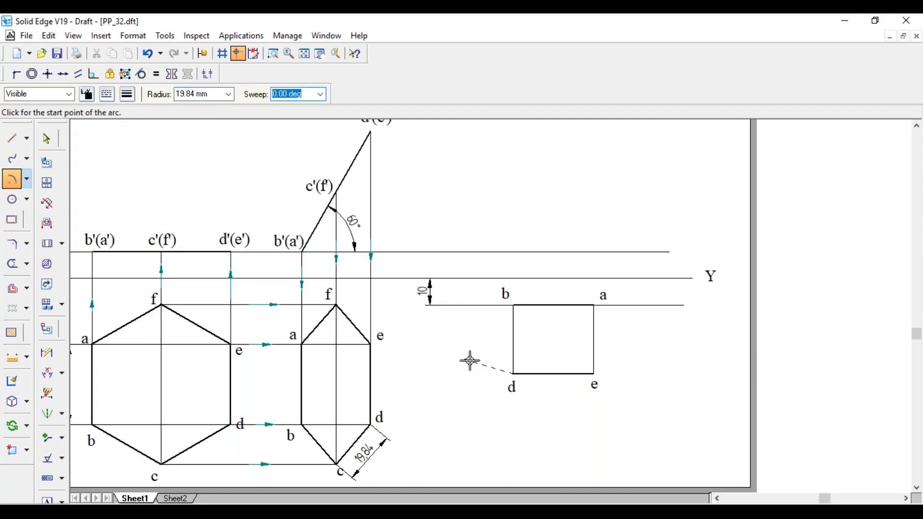
pyautogui.click(477, 346)
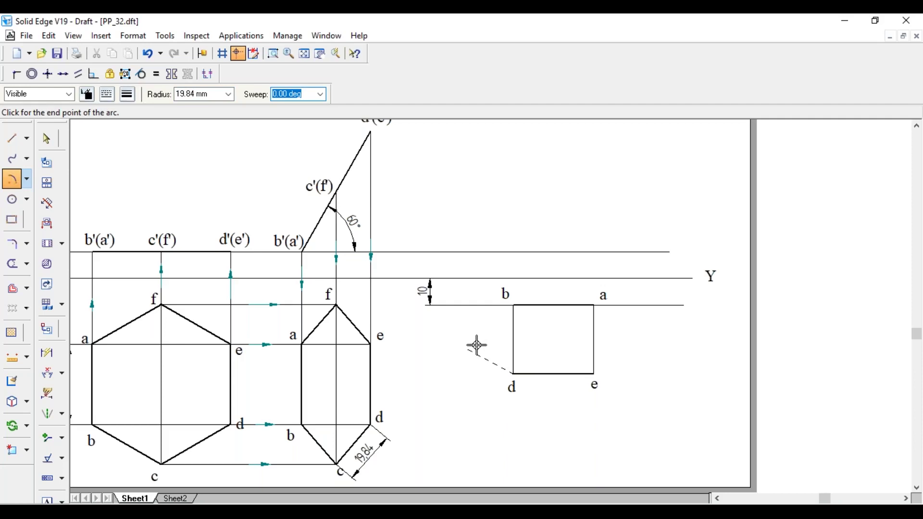
pyautogui.click(494, 325)
# Draw a second arc of radius 19.84 mm centered at b, crossing the arc drawn from d.
pyautogui.click(515, 304)
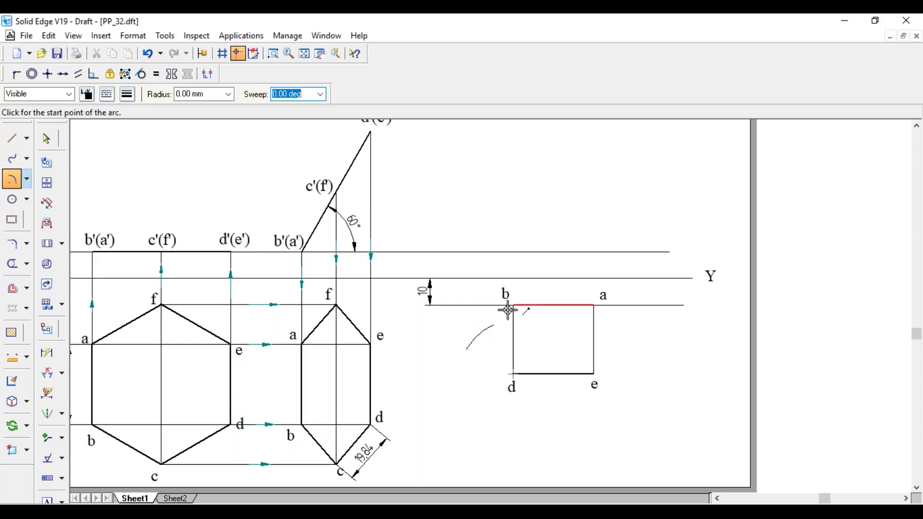
pyautogui.press('Tab')
pyautogui.write('19.')
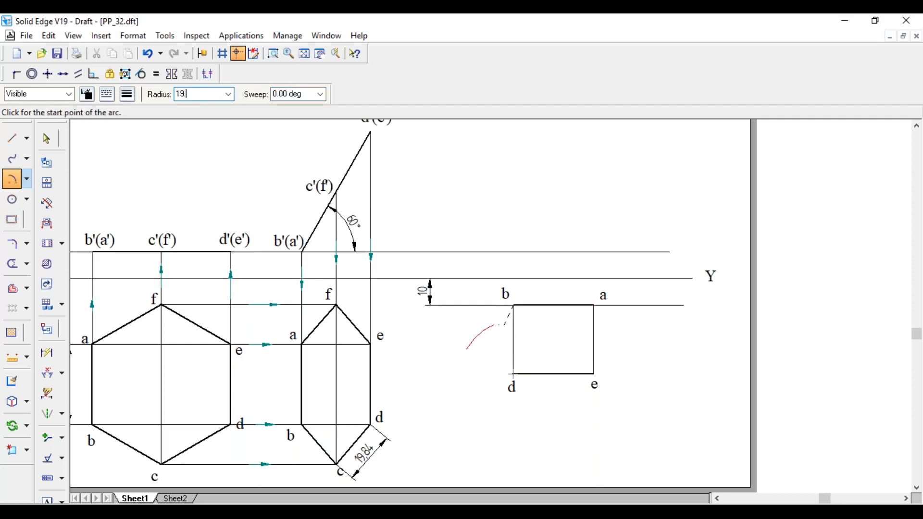
pyautogui.press('Tab')
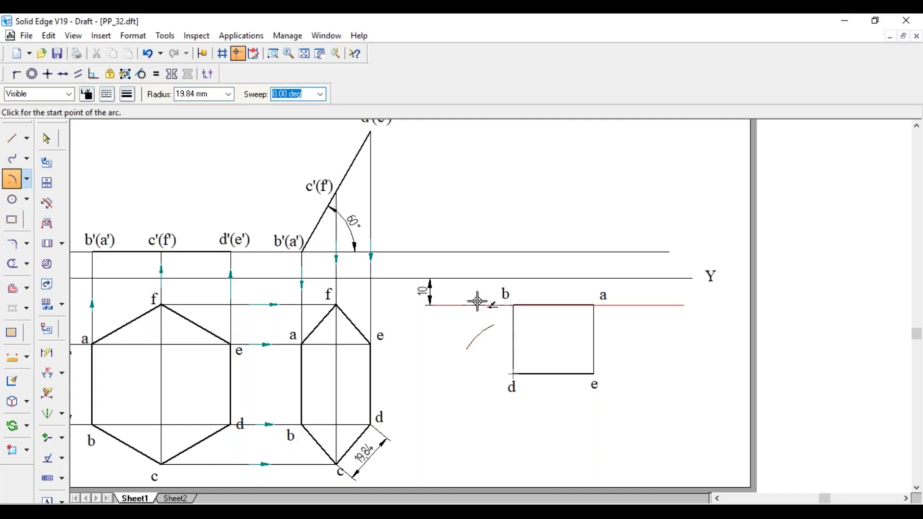
pyautogui.click(481, 327)
pyautogui.click(487, 334)
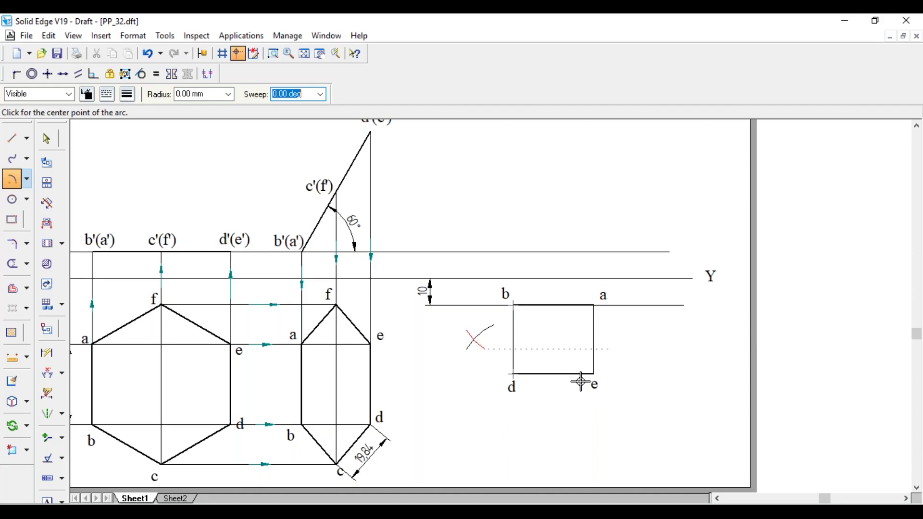
# Draw an arc of radius 19.84 mm centered at e, outside the a–e side of the rectangle.
pyautogui.click(648, 366)
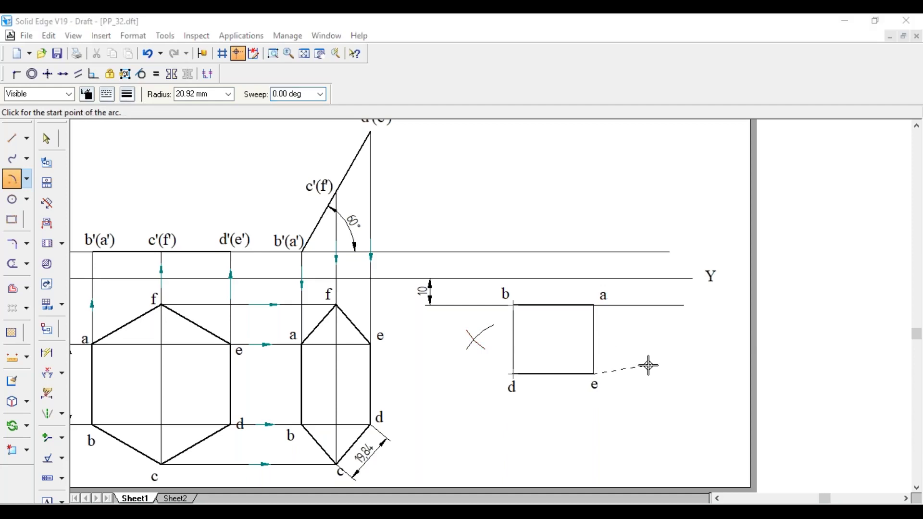
pyautogui.press('Tab')
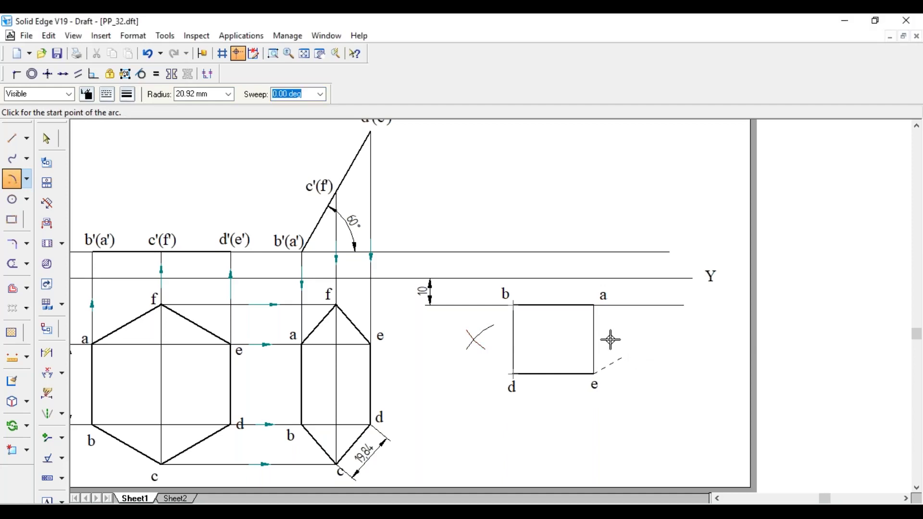
pyautogui.press('Tab')
pyautogui.write('19')
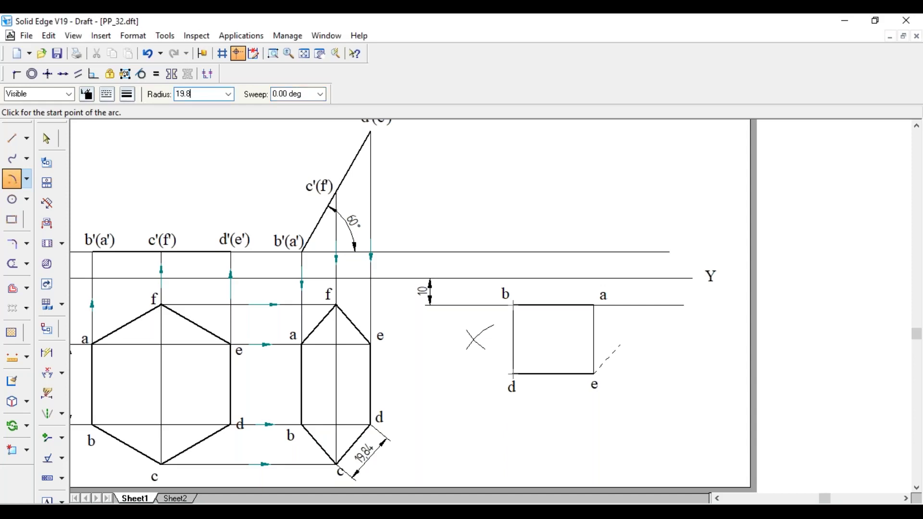
pyautogui.write('.84')
pyautogui.press('Tab')
pyautogui.click(614, 346)
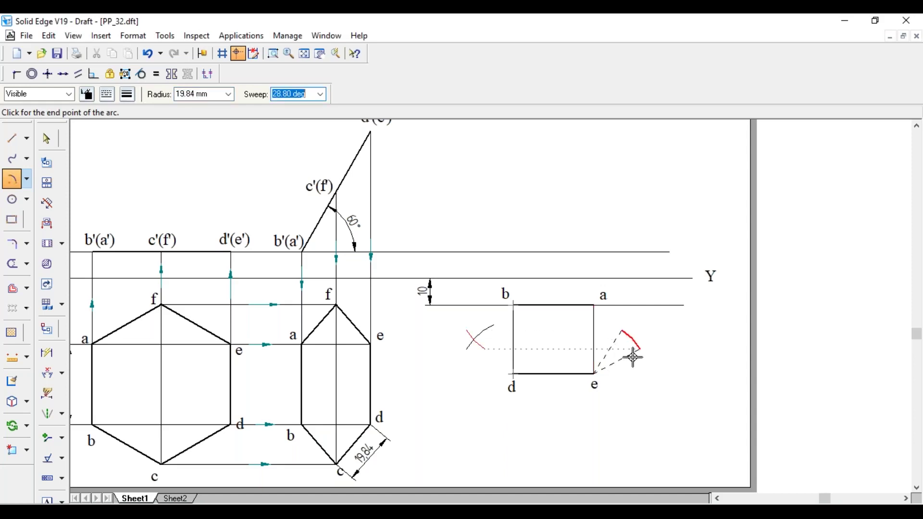
pyautogui.click(633, 357)
# Draw an arc of radius 19.84 mm centered at a, crossing the arc drawn from e.
pyautogui.click(596, 304)
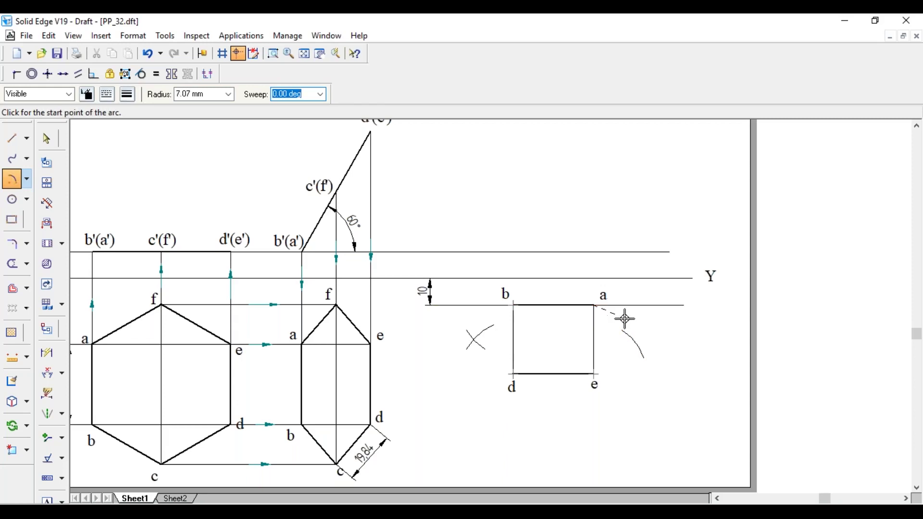
pyautogui.hotkey('shift', 'Tab')
pyautogui.write('19.84')
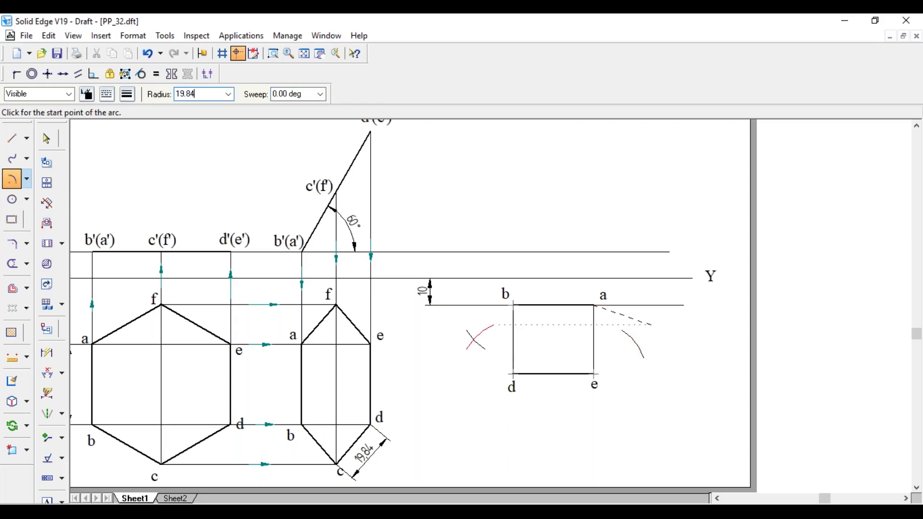
pyautogui.press('Tab')
pyautogui.click(642, 332)
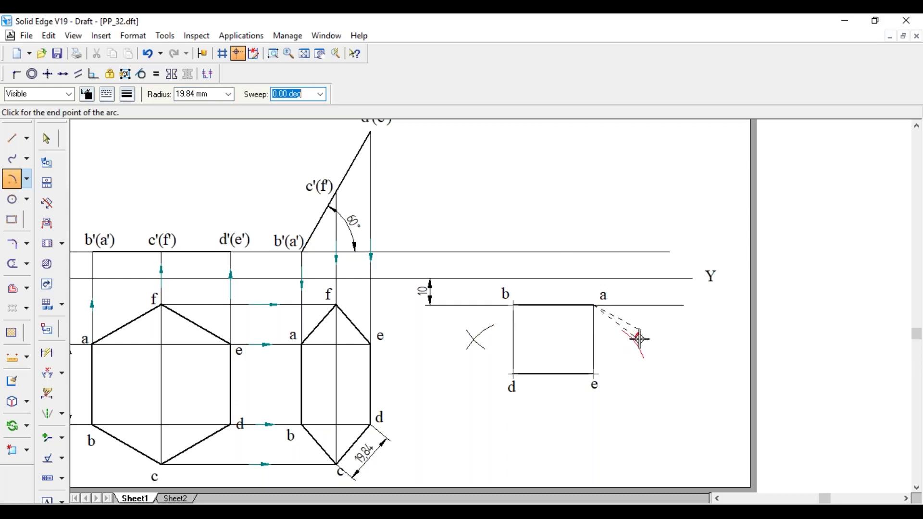
pyautogui.click(637, 355)
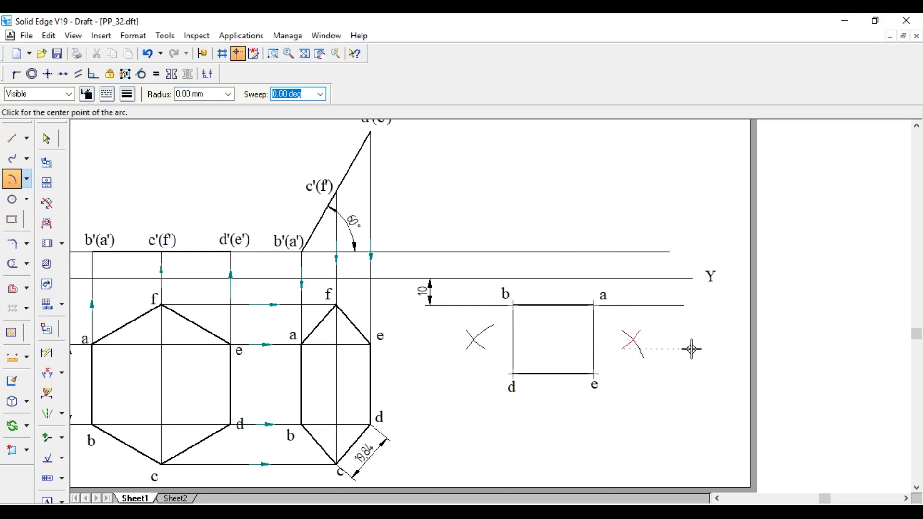
pyautogui.press('Escape')
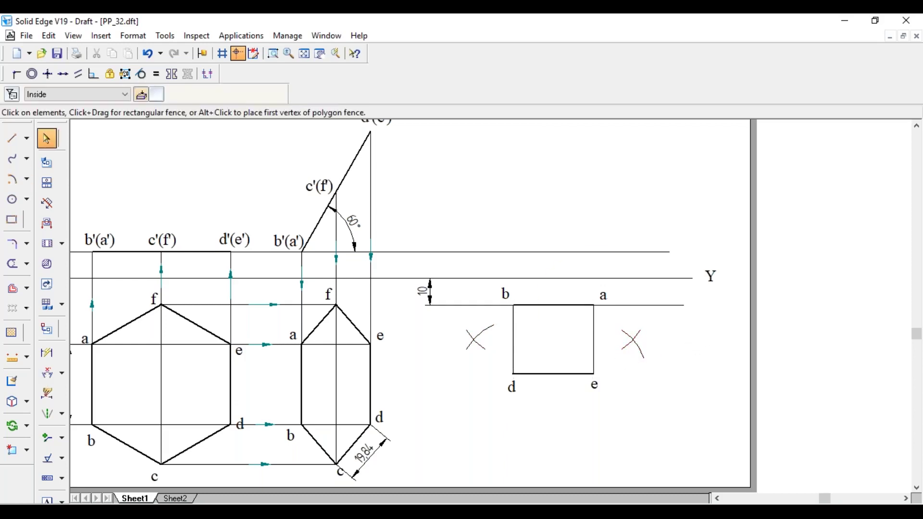
# Trim the inner tails of both arc crossings on the sides facing the rectangle.
pyautogui.click(13, 264)
pyautogui.moveTo(486, 325); pyautogui.dragTo(483, 348)
pyautogui.moveTo(620, 321); pyautogui.dragTo(626, 349)
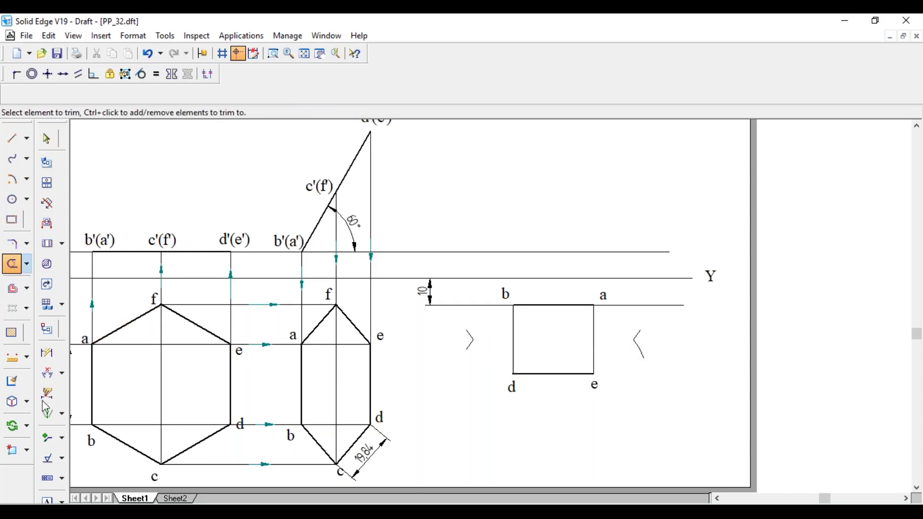
# Draw 0.50 mm thick lines joining b and d to their arc crossing, and e and a to the other crossing.
pyautogui.click(15, 139)
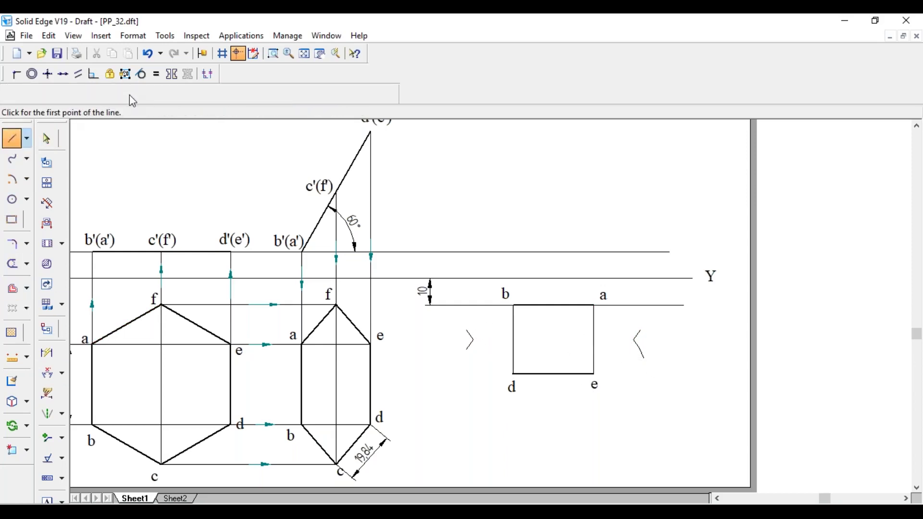
pyautogui.click(127, 95)
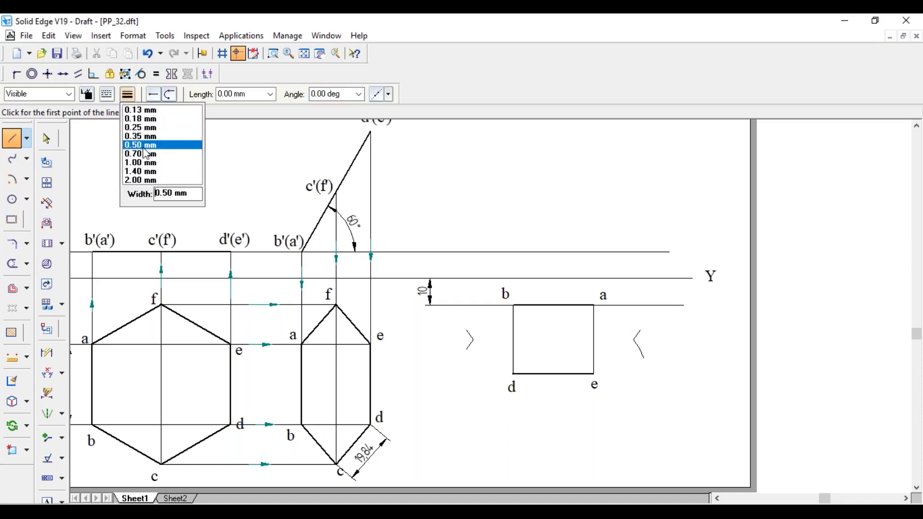
pyautogui.click(145, 145)
pyautogui.click(514, 305)
pyautogui.click(474, 340)
pyautogui.click(513, 374)
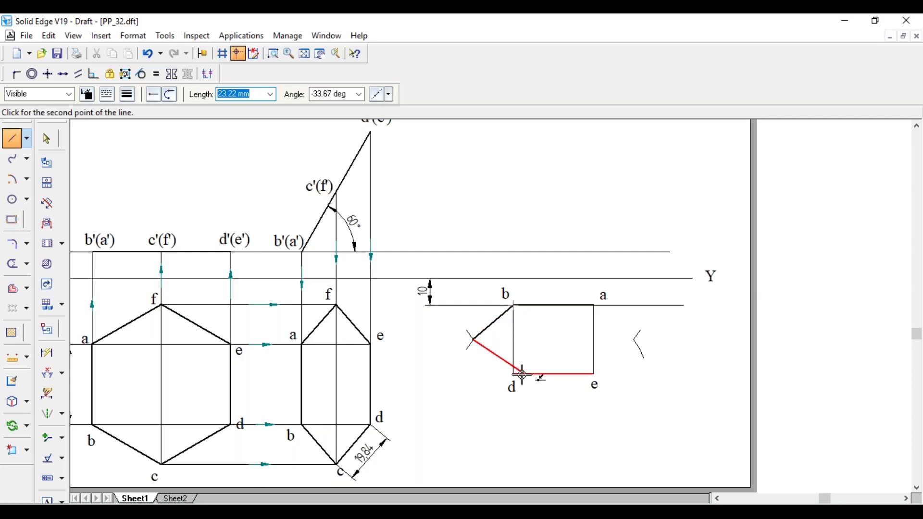
pyautogui.click(594, 373)
pyautogui.click(634, 340)
pyautogui.click(594, 305)
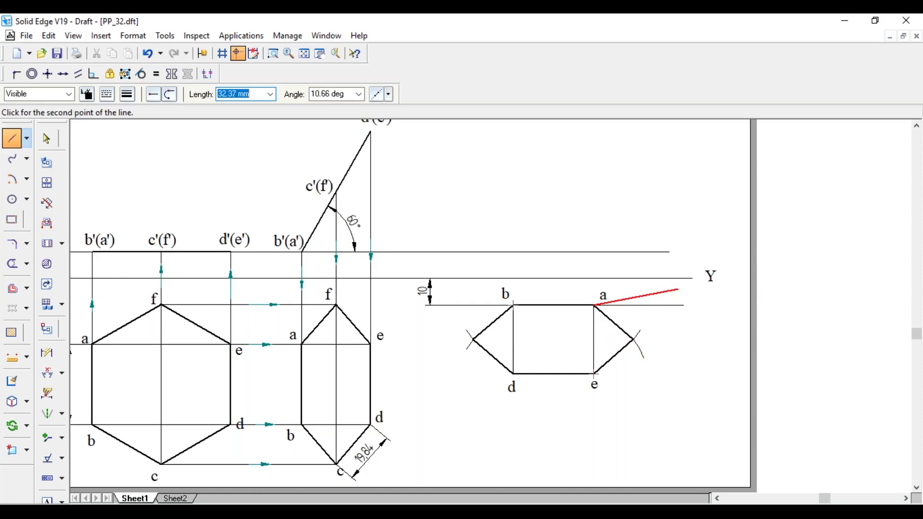
pyautogui.press('Escape')
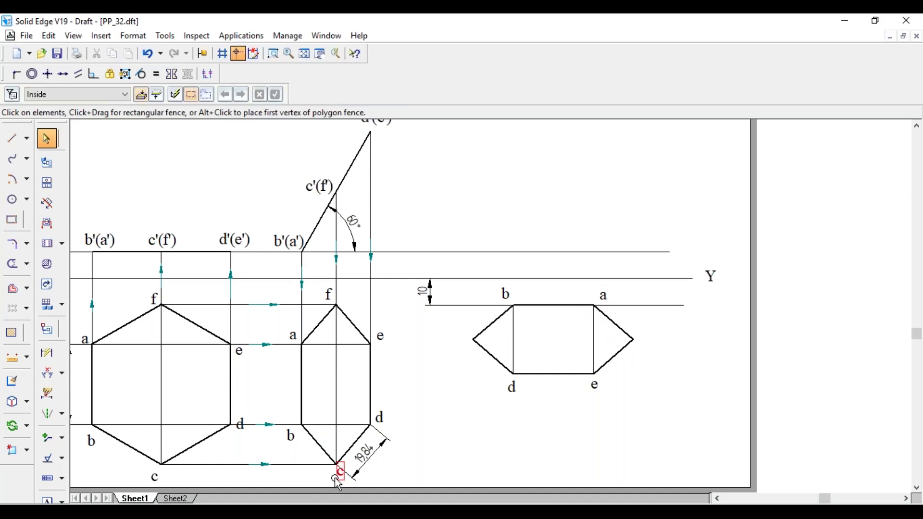
# Label the new top view's outer vertices c beside b–d and f beside a–e, and delete the middle view's c–d dimension.
pyautogui.click(448, 347)
pyautogui.write('c')
pyautogui.click(328, 294)
pyautogui.write('f')
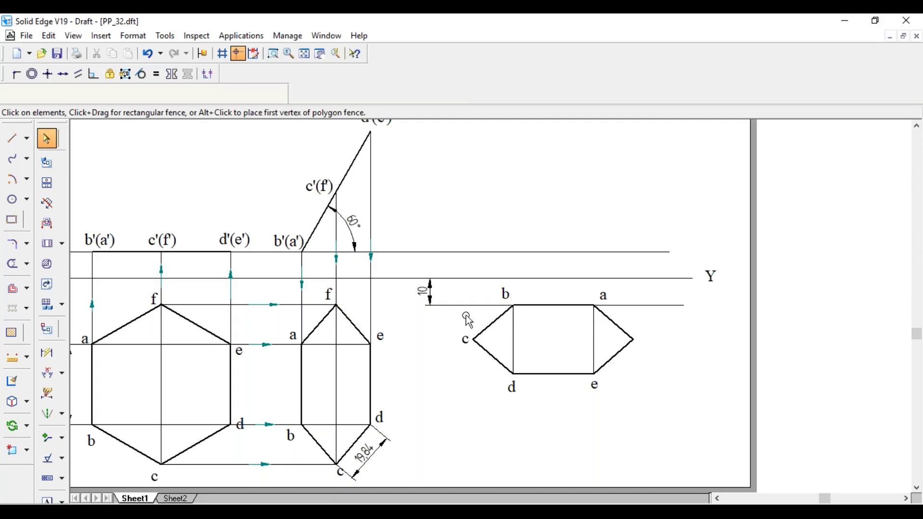
pyautogui.click(639, 338)
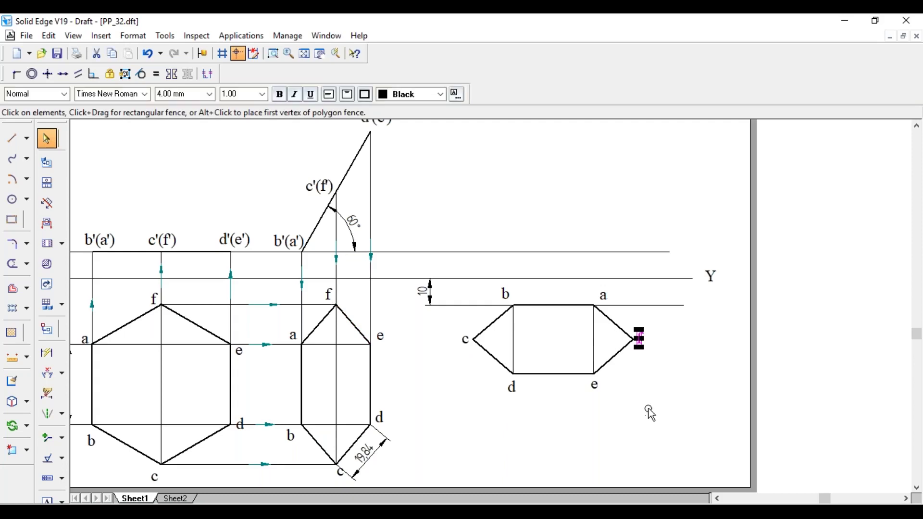
pyautogui.write('f')
pyautogui.press('Escape')
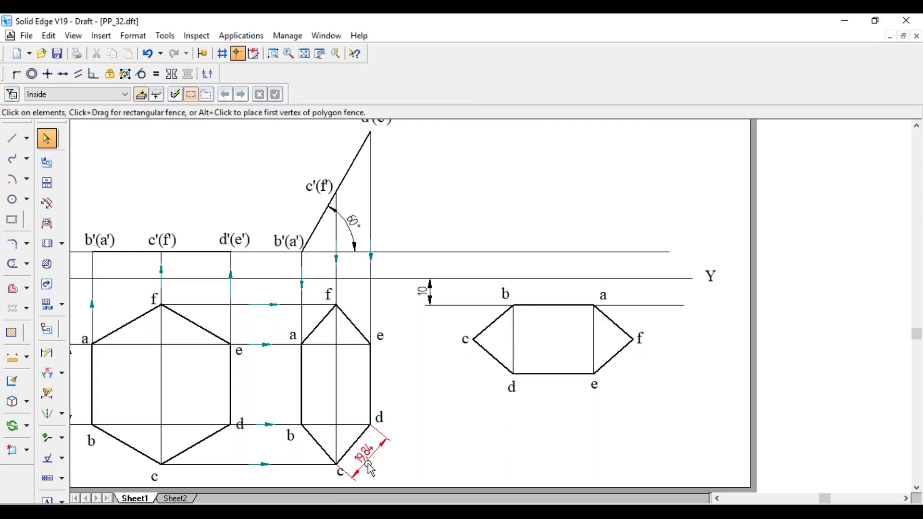
pyautogui.click(369, 467)
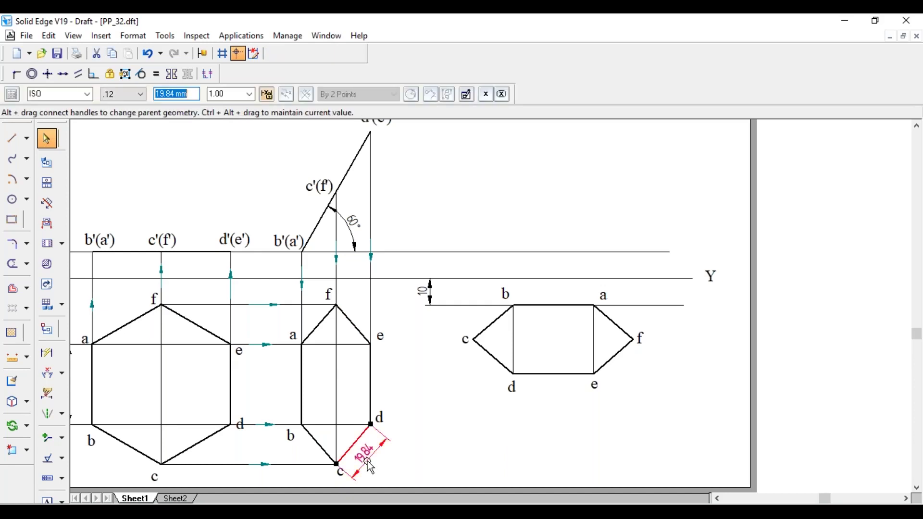
pyautogui.press('Delete')
# Draw vertical projectors from b and a of the new top view up to the horizontal line above XY.
pyautogui.scroll(2, 607, 448)
pyautogui.scroll(1, 607, 448)
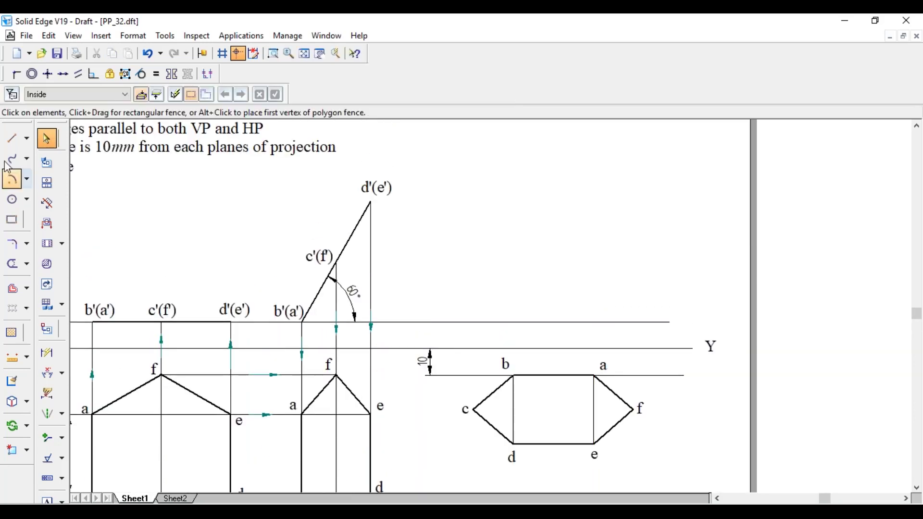
pyautogui.click(12, 139)
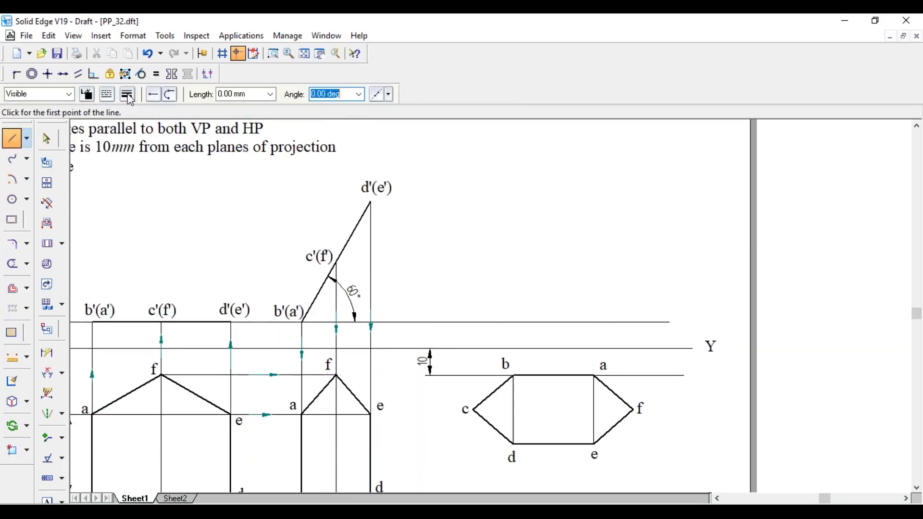
pyautogui.click(514, 377)
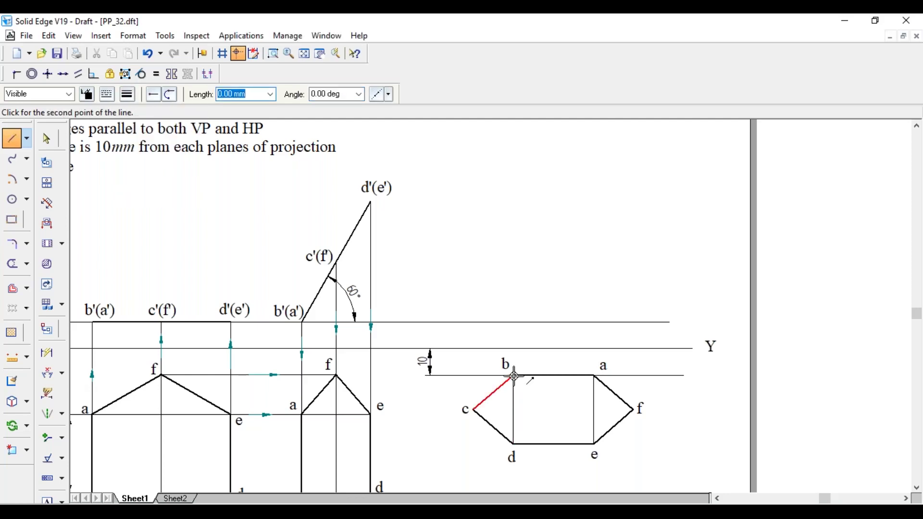
pyautogui.click(514, 323)
pyautogui.rightClick(521, 306)
pyautogui.click(594, 375)
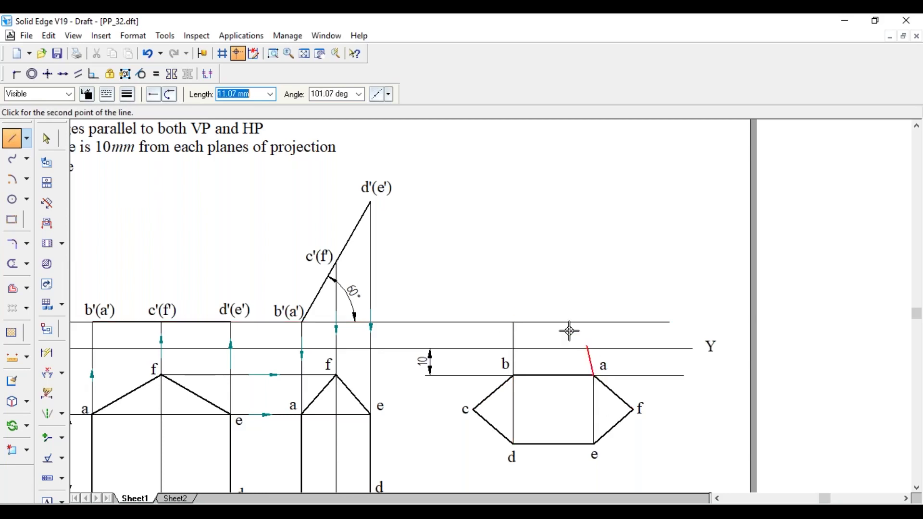
pyautogui.click(594, 322)
pyautogui.rightClick(594, 429)
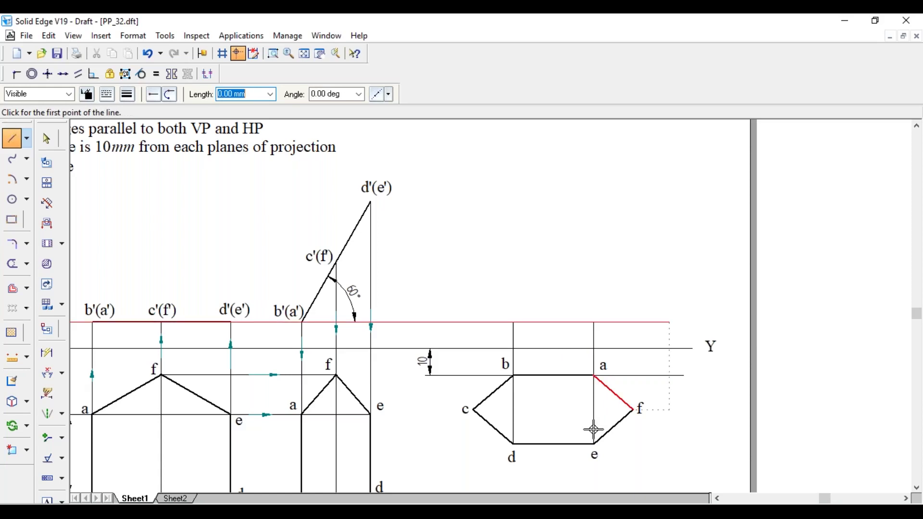
# Draw horizontal projectors from c'(f') and d'(e') of the inclined front view across above the new top view.
pyautogui.click(337, 263)
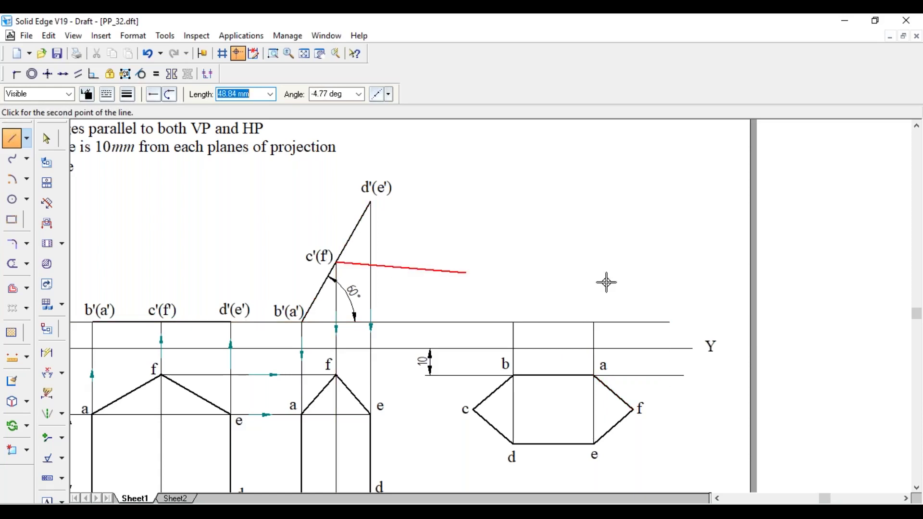
pyautogui.click(662, 263)
pyautogui.click(370, 202)
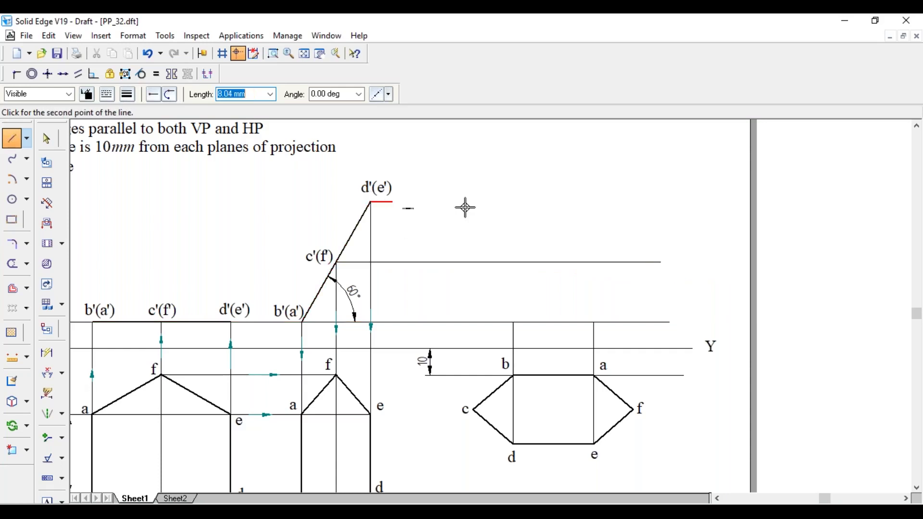
pyautogui.click(615, 202)
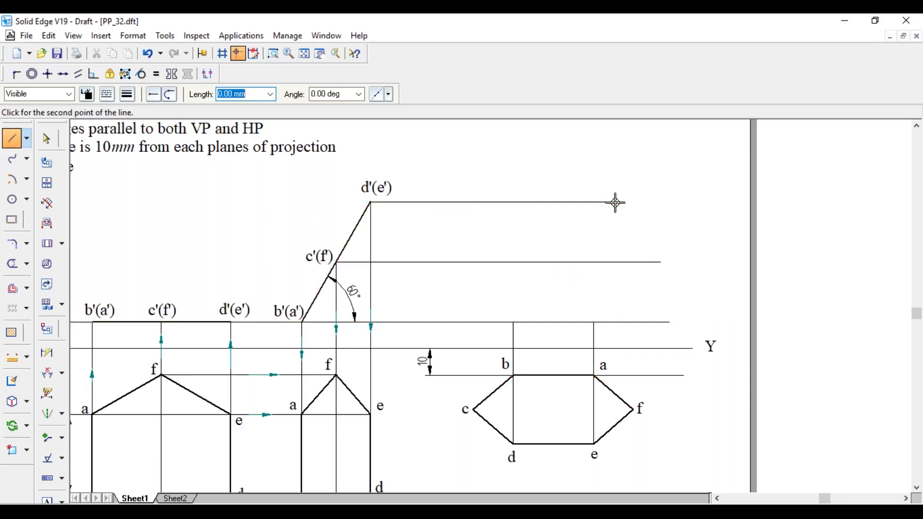
# Draw vertical projectors from c and f of the new top view up to the horizontal projector from c'(f').
pyautogui.click(474, 410)
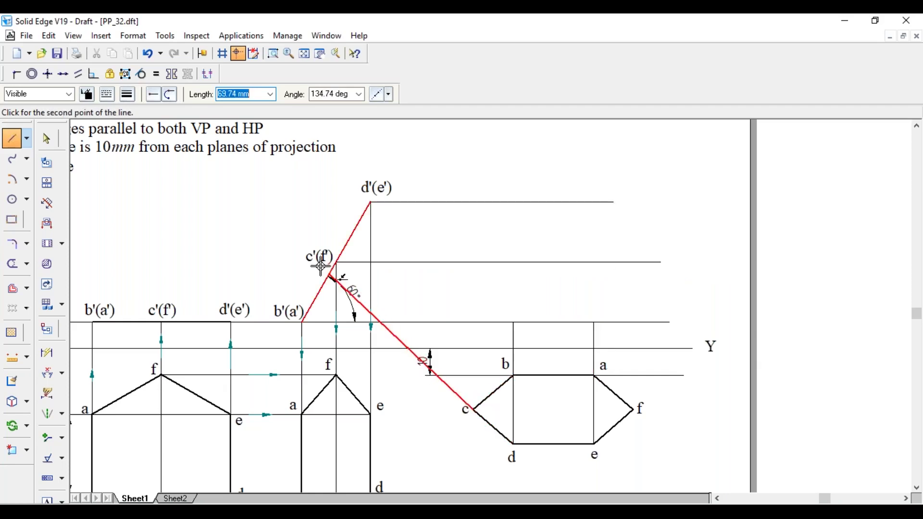
pyautogui.click(474, 262)
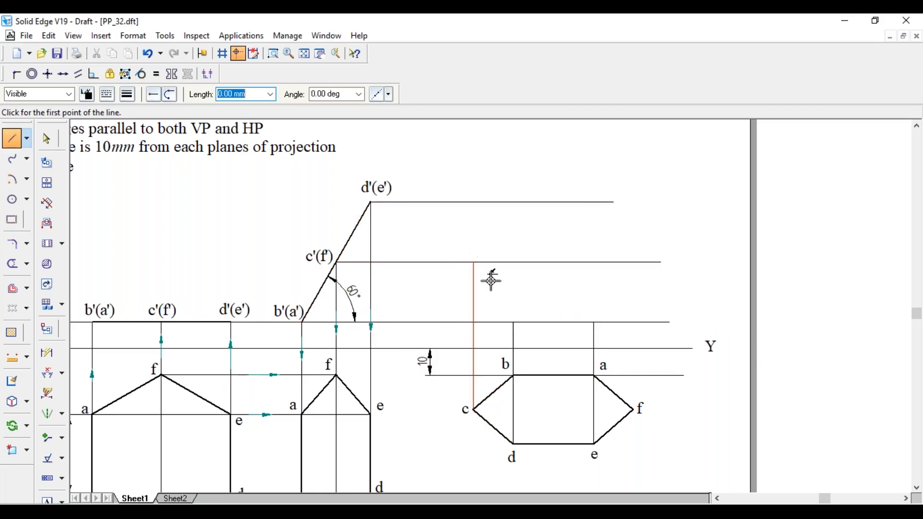
pyautogui.click(633, 412)
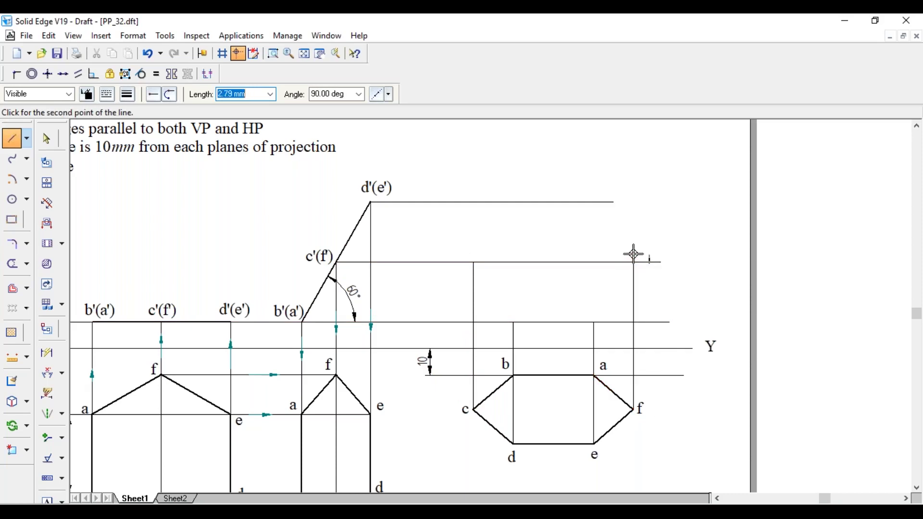
pyautogui.click(634, 262)
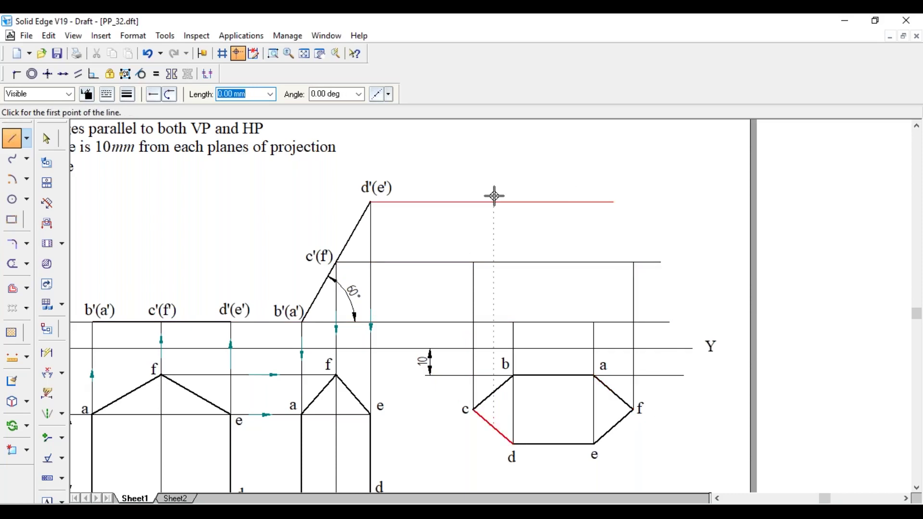
# Extend the vertical projectors of b–d and a–e from the line above XY up to the horizontal projector from d'(e').
pyautogui.click(508, 320)
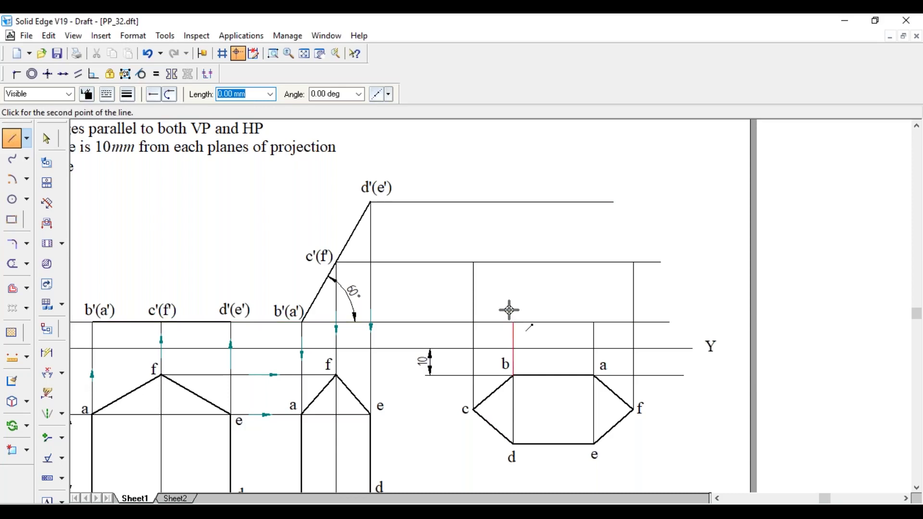
pyautogui.click(515, 202)
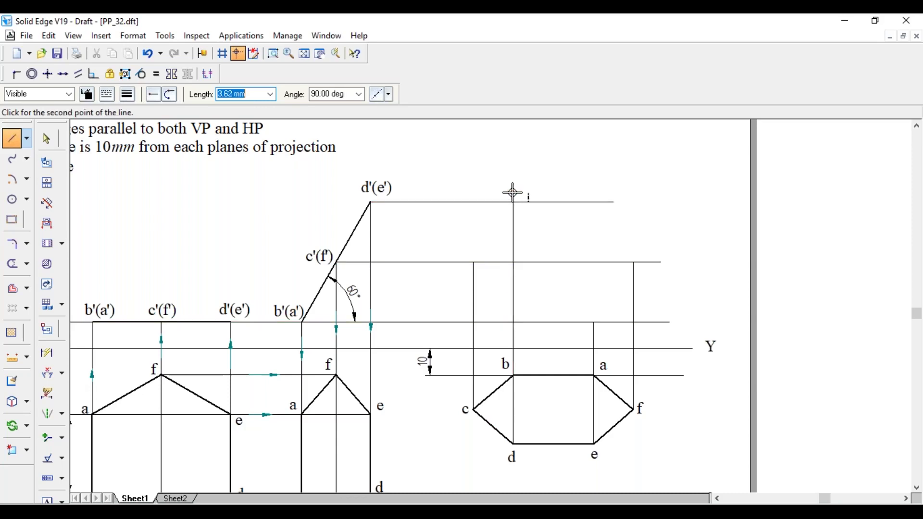
pyautogui.click(594, 323)
pyautogui.click(595, 202)
pyautogui.rightClick(590, 191)
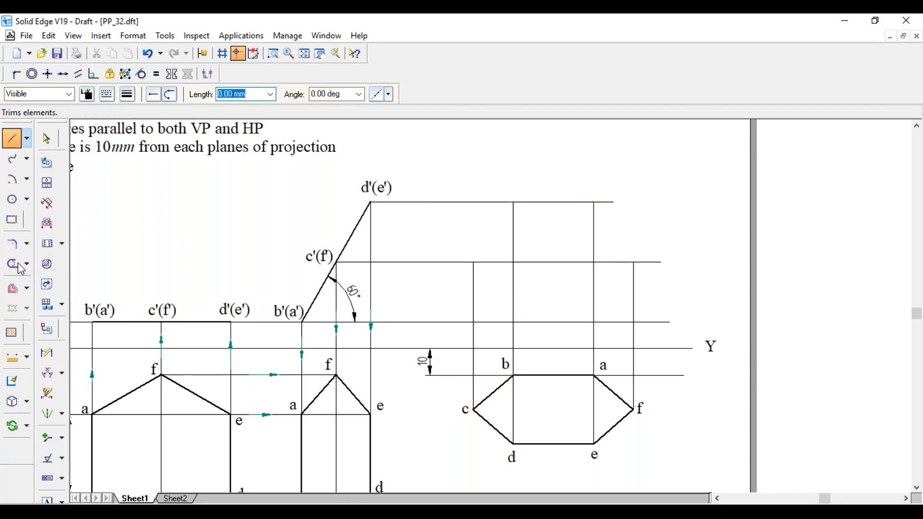
# Trim the ends of the d'(e') and c'(f') horizontal projectors that overhang the outermost vertical projectors.
pyautogui.click(13, 264)
pyautogui.click(605, 202)
pyautogui.click(648, 263)
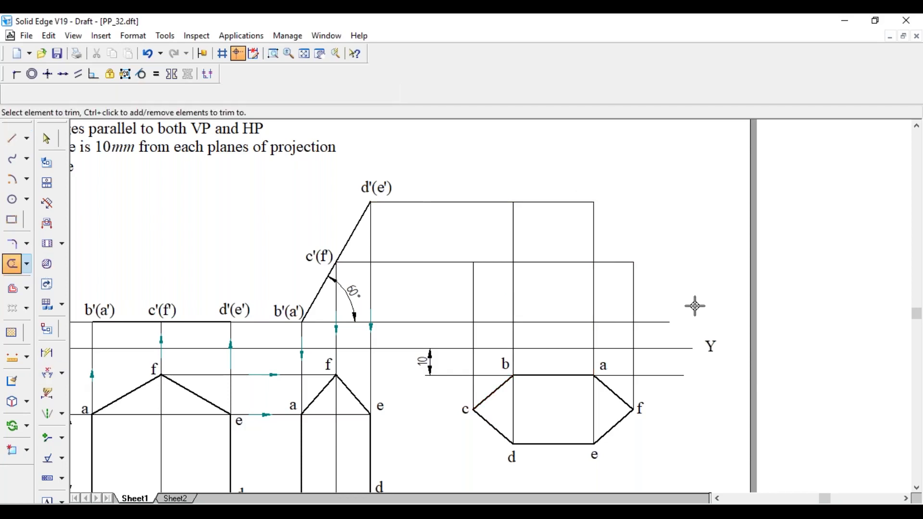
pyautogui.press('Escape')
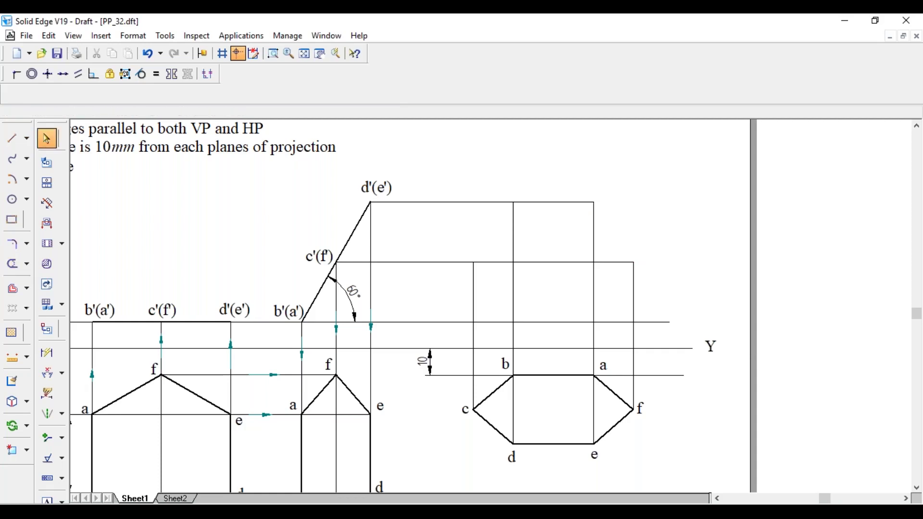
# Label the new front view's projector intersections a', b', c', d', e' and f' to match the top view's vertices.
pyautogui.click(48, 500)
pyautogui.click(602, 329)
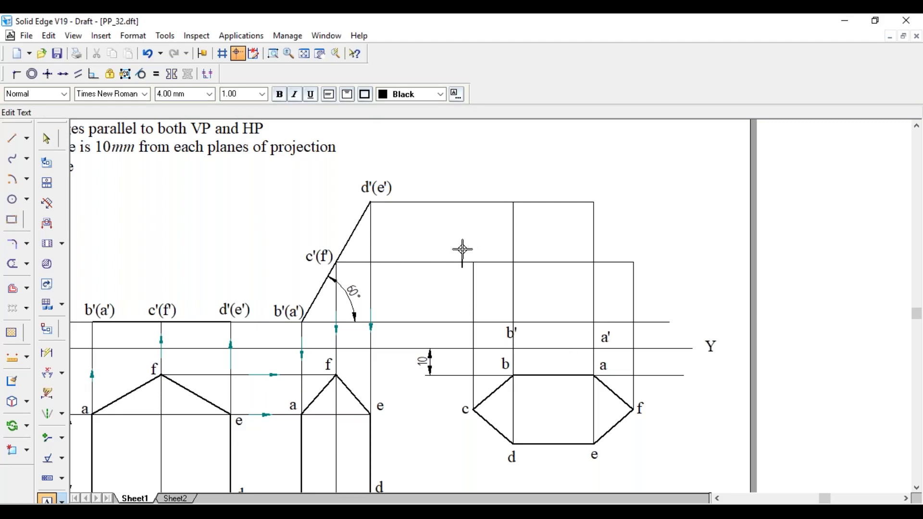
pyautogui.click(508, 182)
pyautogui.click(509, 183)
pyautogui.write("d'")
pyautogui.press('Escape')
# Move the a' label closer to its projector and shift the b' label to the left of its projector.
pyautogui.click(608, 338)
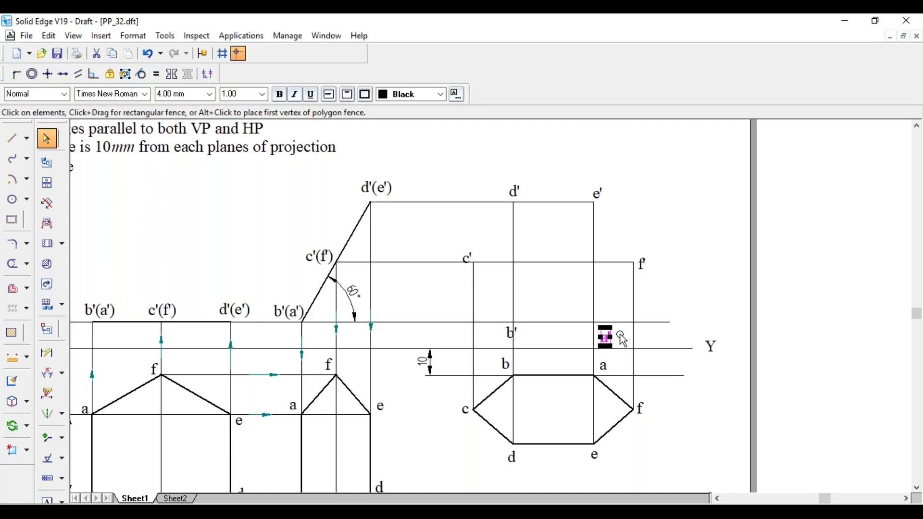
pyautogui.click(689, 284)
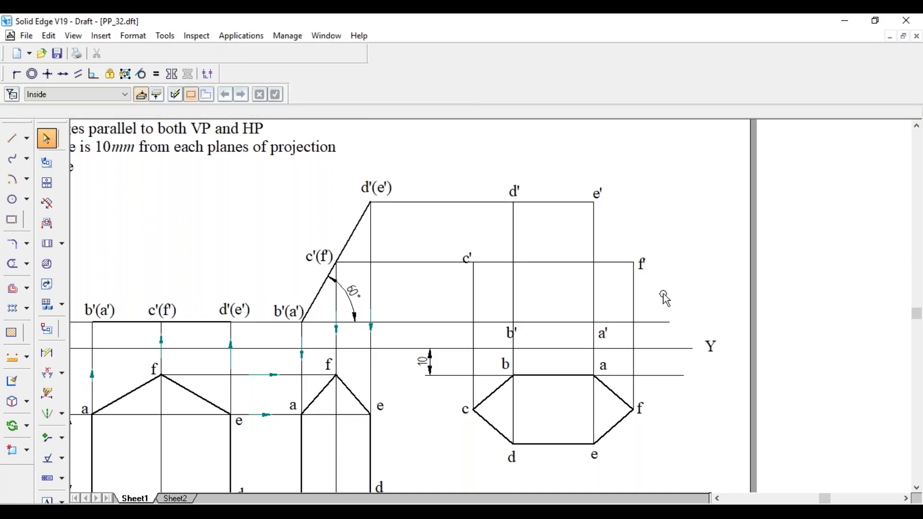
pyautogui.click(500, 334)
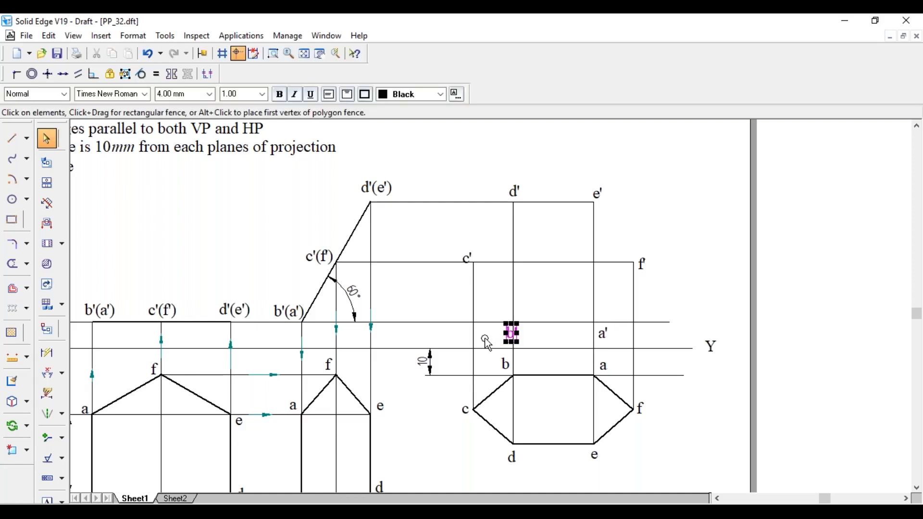
pyautogui.click(547, 303)
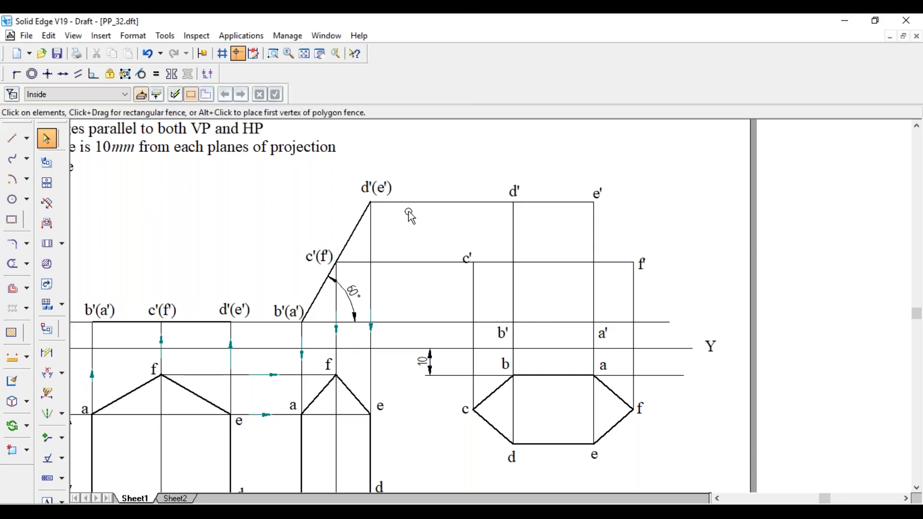
# Draw thick outline lines from a' to b' and from b' to c' in the new front view.
pyautogui.click(16, 143)
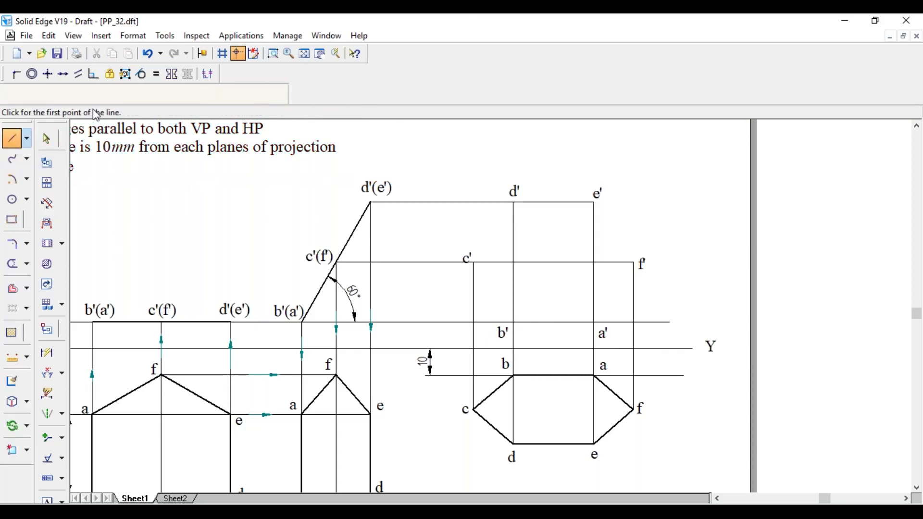
pyautogui.click(130, 95)
pyautogui.click(161, 144)
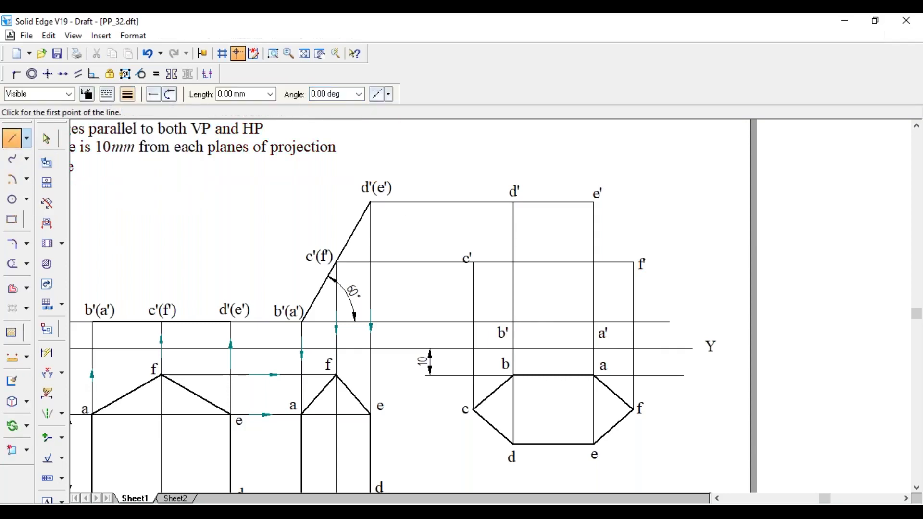
pyautogui.click(594, 323)
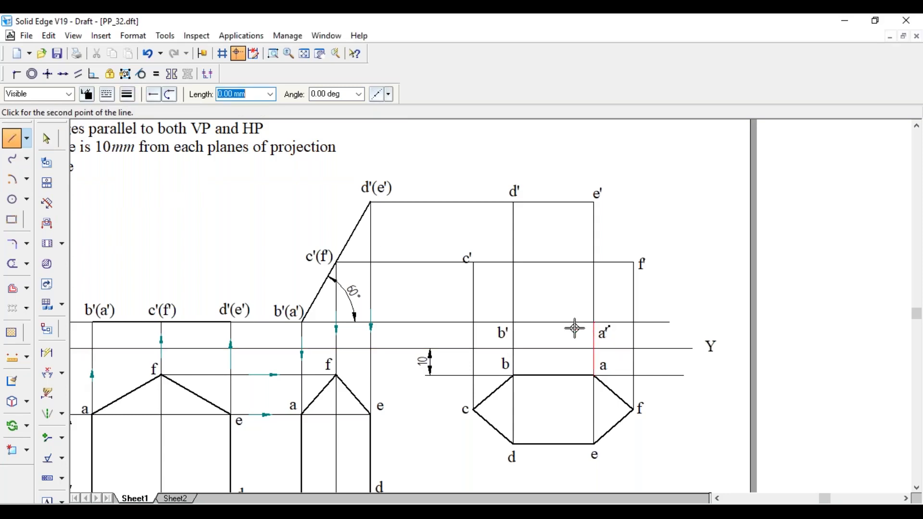
pyautogui.click(513, 323)
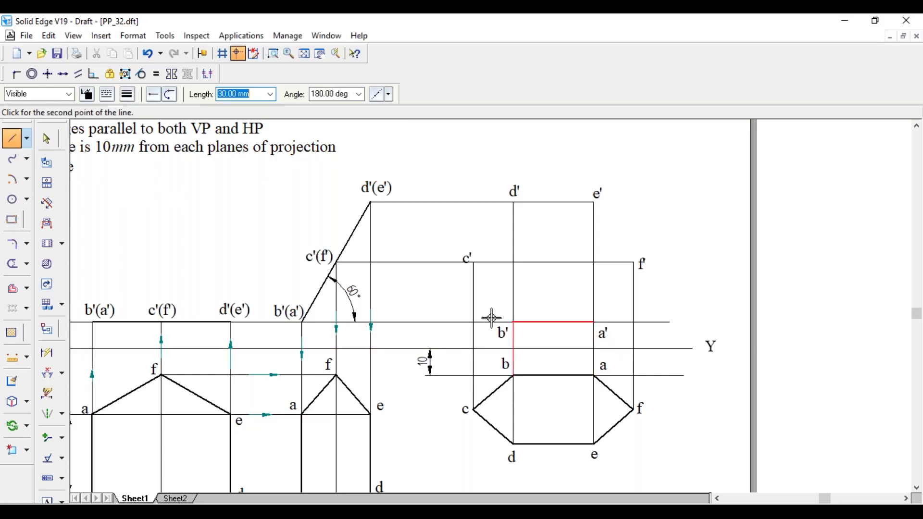
pyautogui.click(474, 263)
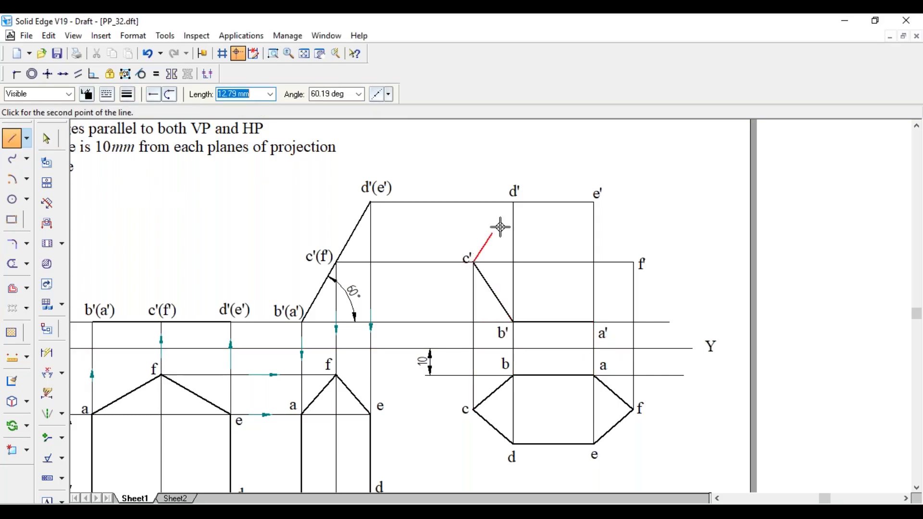
pyautogui.click(514, 204)
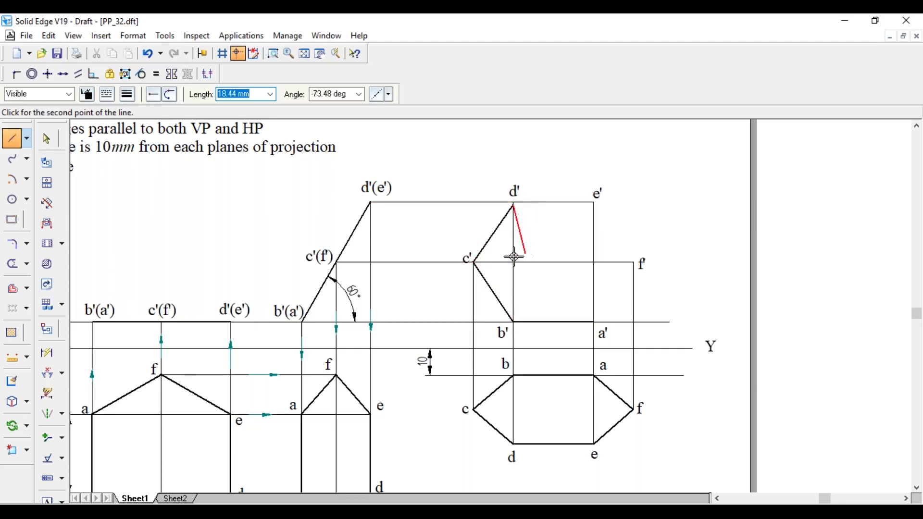
pyautogui.press('Escape')
pyautogui.click(493, 245)
pyautogui.press('Delete')
# Complete the new front view's outline with thick lines from c' through d', e' and f' back to a'.
pyautogui.press('l')
pyautogui.click(474, 262)
pyautogui.click(514, 203)
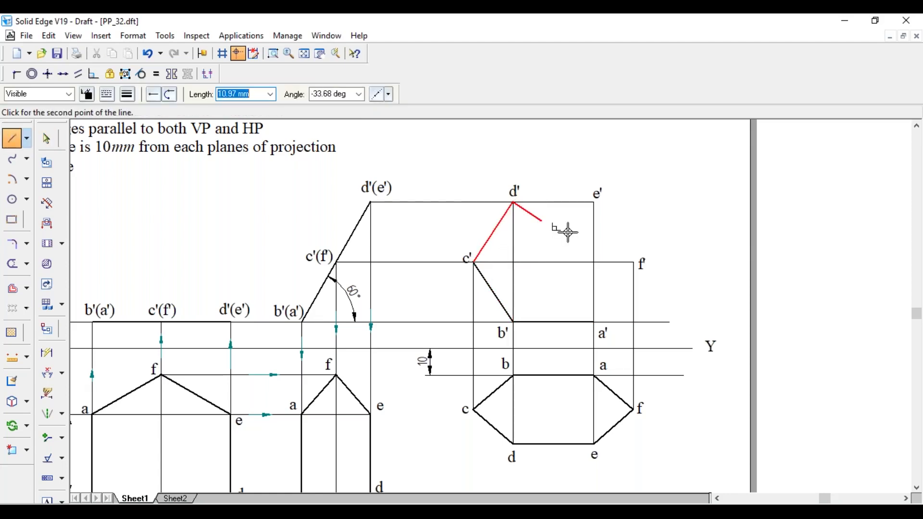
pyautogui.click(595, 203)
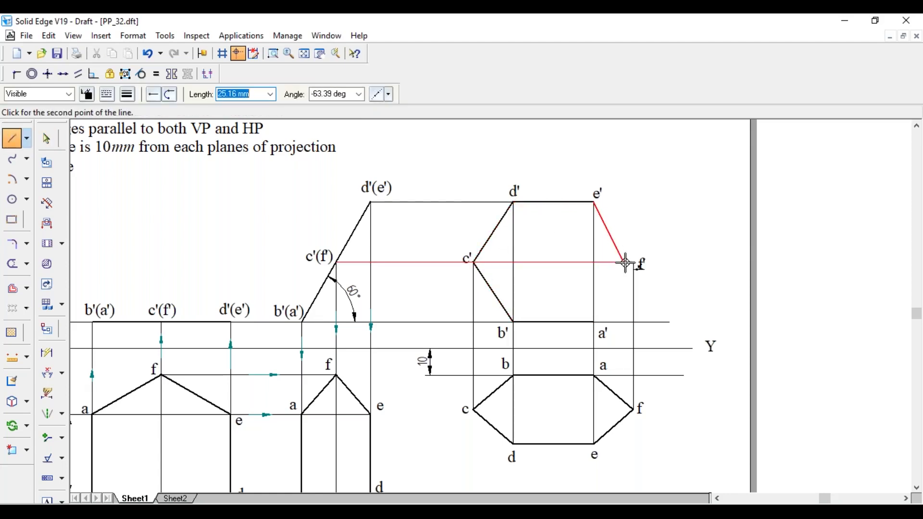
pyautogui.click(632, 264)
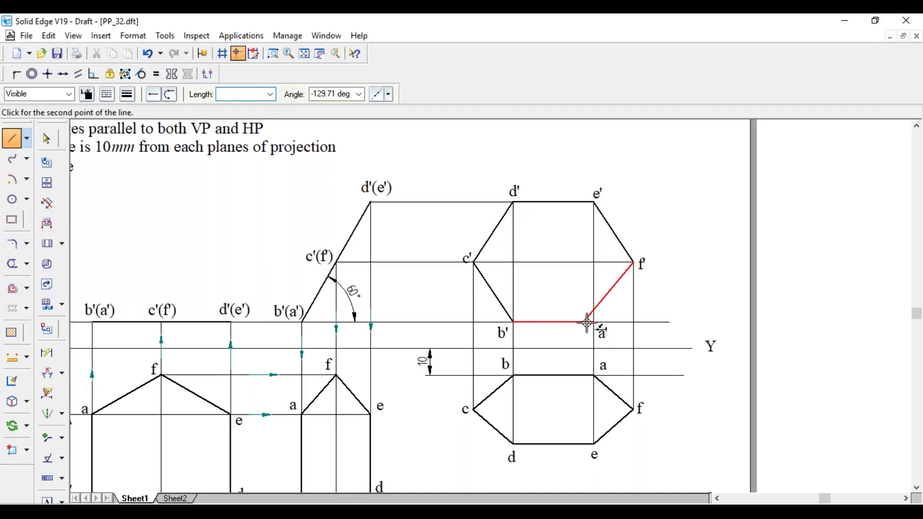
pyautogui.click(595, 322)
pyautogui.press('Escape')
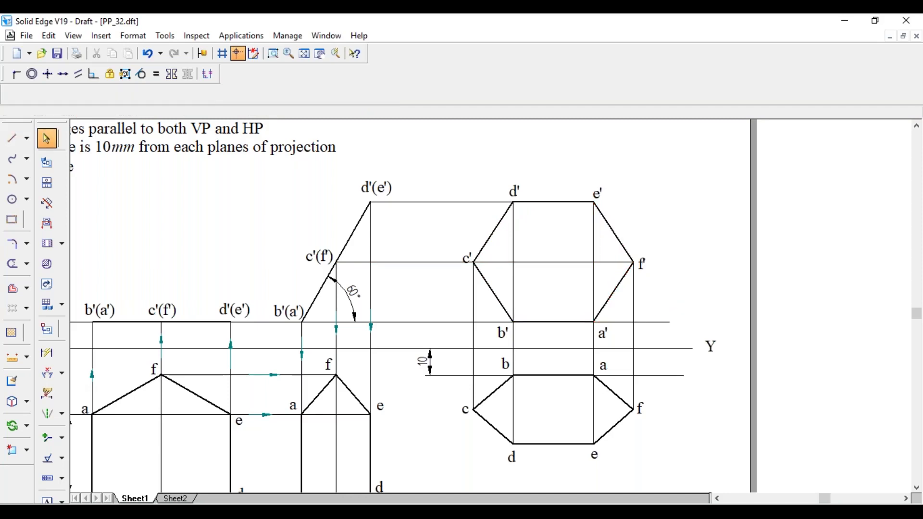
# Place a leader arrow on the horizontal projector from d'(e'), pointing toward the new front view.
pyautogui.click(47, 438)
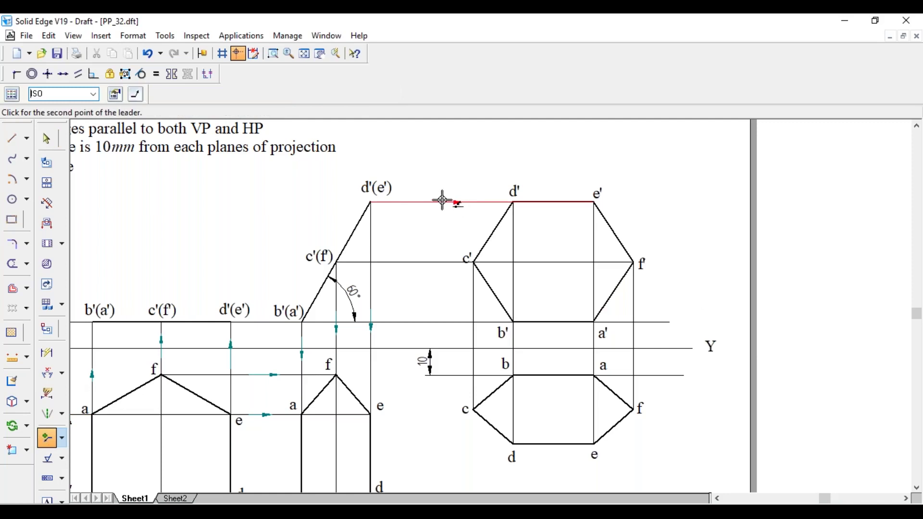
pyautogui.click(423, 262)
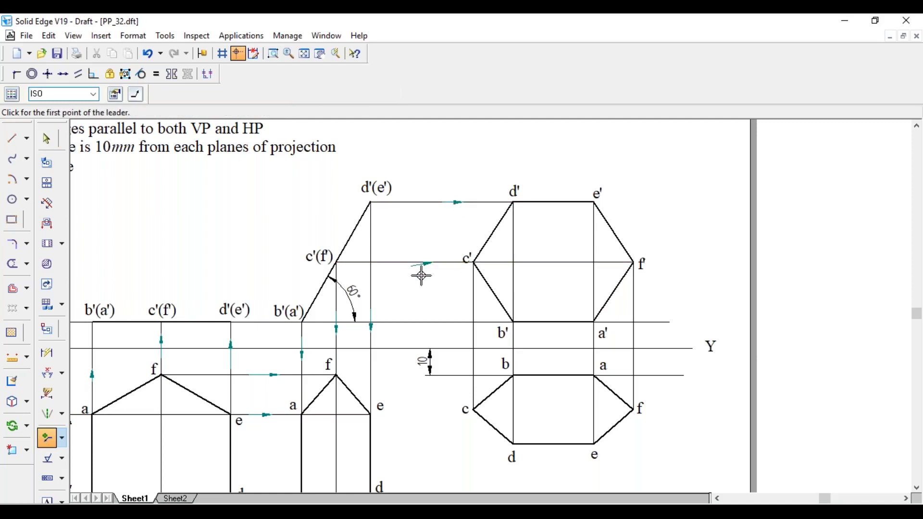
pyautogui.click(413, 266)
pyautogui.press('Escape')
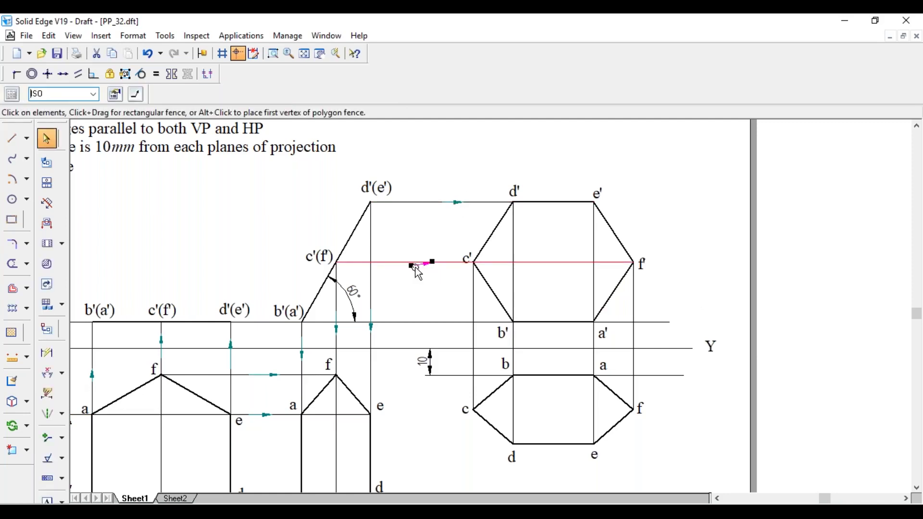
# Place leader arrows along the horizontal projectors from c'(f') and b'(a'), pointing toward the new front view.
pyautogui.click(47, 438)
pyautogui.click(428, 262)
pyautogui.click(408, 262)
pyautogui.click(426, 322)
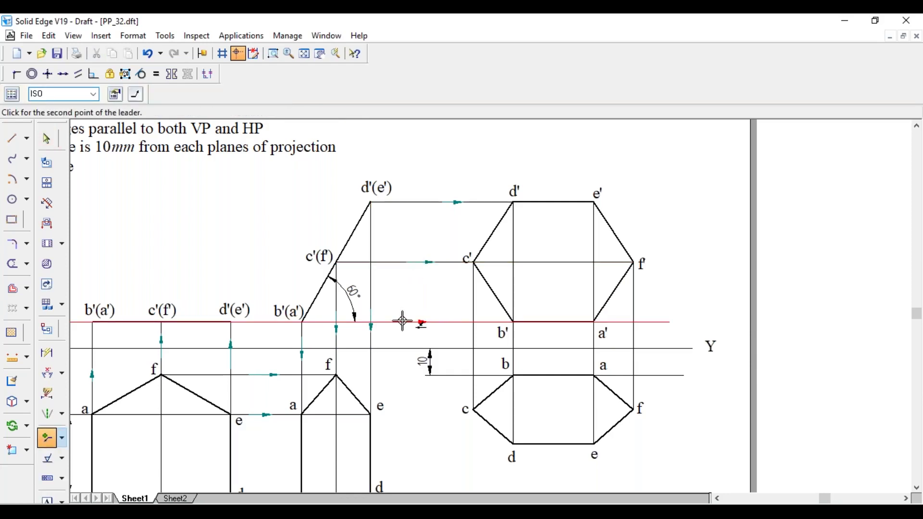
pyautogui.click(402, 321)
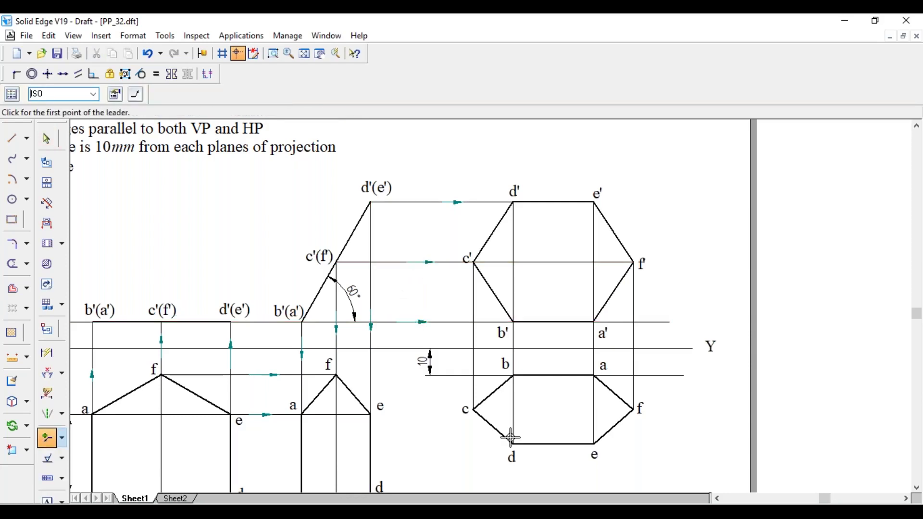
# Place upward leader arrows on the vertical projectors through c, b–d, a–e and f of the new top view.
pyautogui.click(474, 342)
pyautogui.click(474, 357)
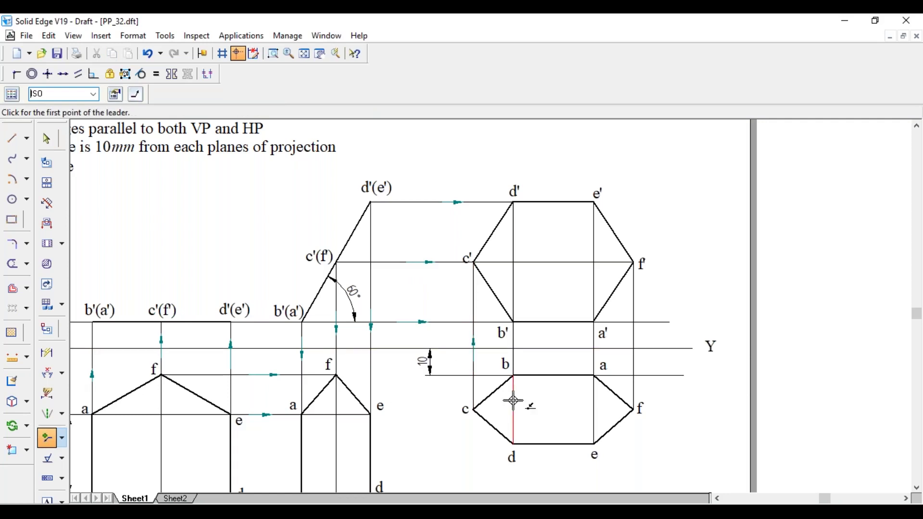
pyautogui.click(513, 399)
pyautogui.click(515, 417)
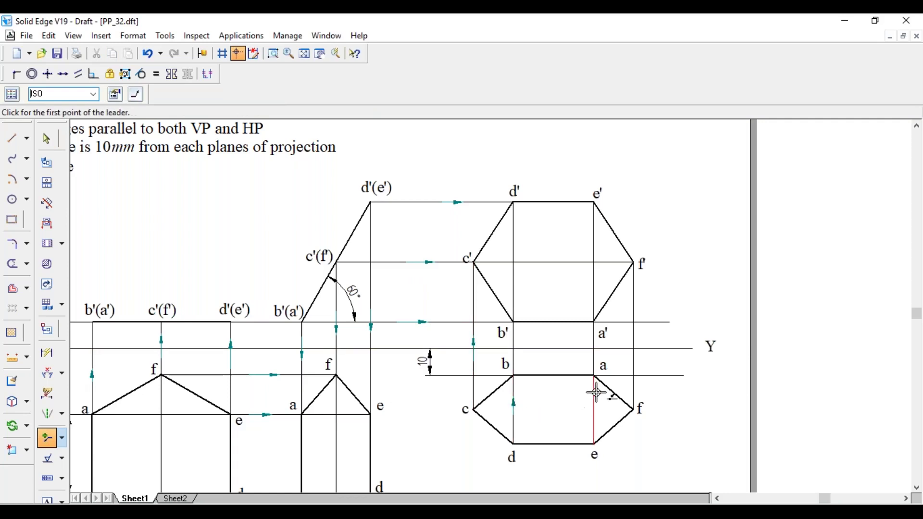
pyautogui.click(594, 393)
pyautogui.click(594, 412)
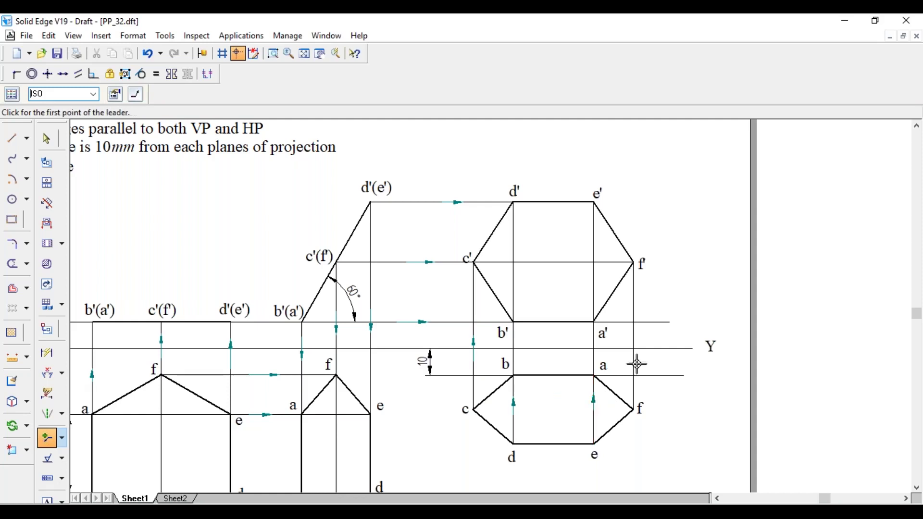
pyautogui.click(633, 338)
pyautogui.click(635, 363)
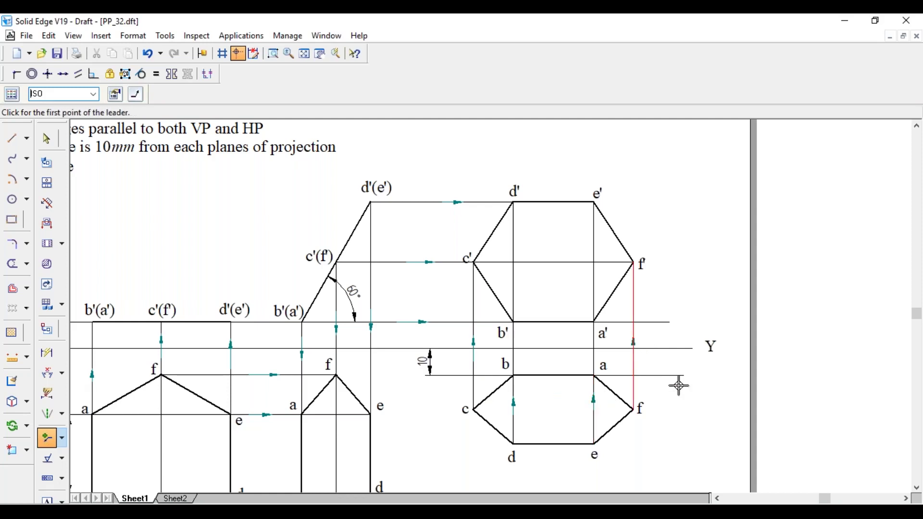
pyautogui.press('Escape')
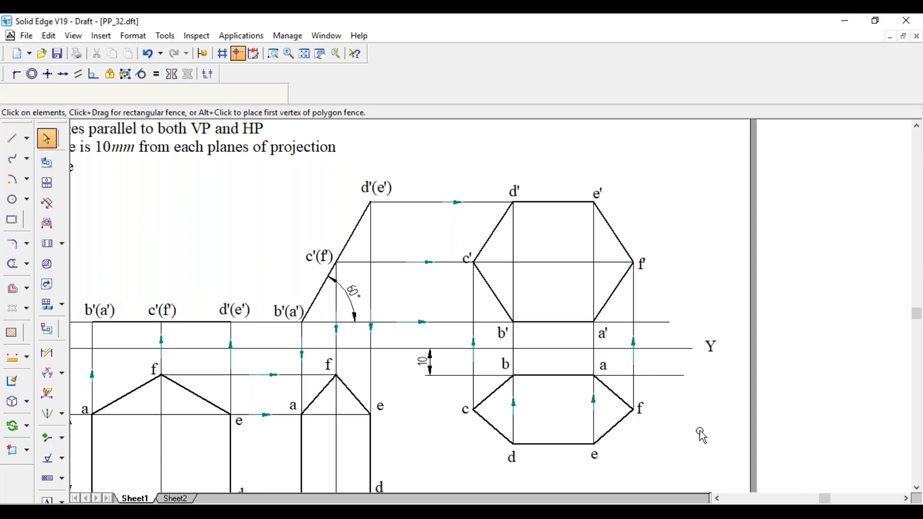